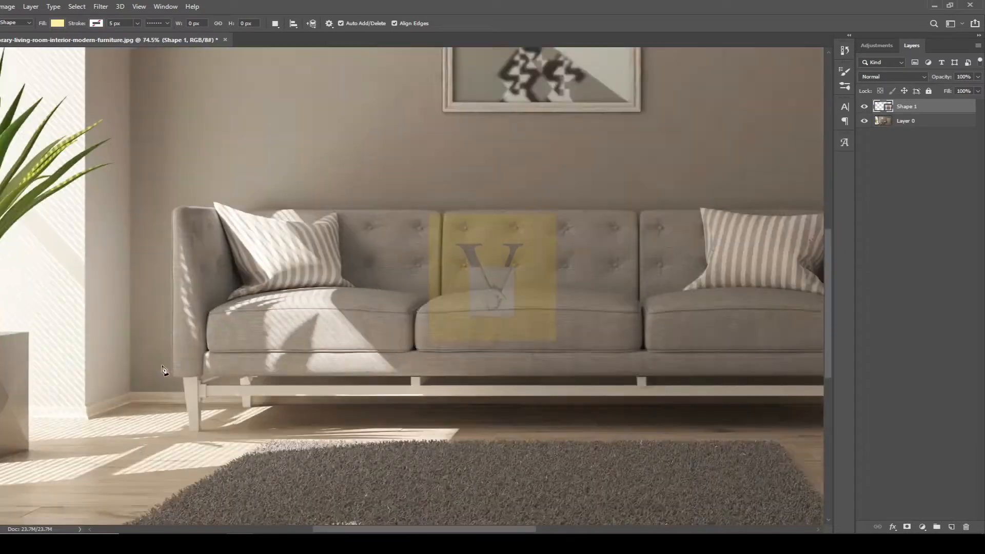
Start the Pen outline of the wall along the baseboard to the sofa's left front leg, with the shape fill set to none
scroll(163, 373, up, 5)
click(120, 400)
scroll(190, 398, up, 5)
click(215, 403)
click(58, 23)
click(10, 43)
click(214, 351)
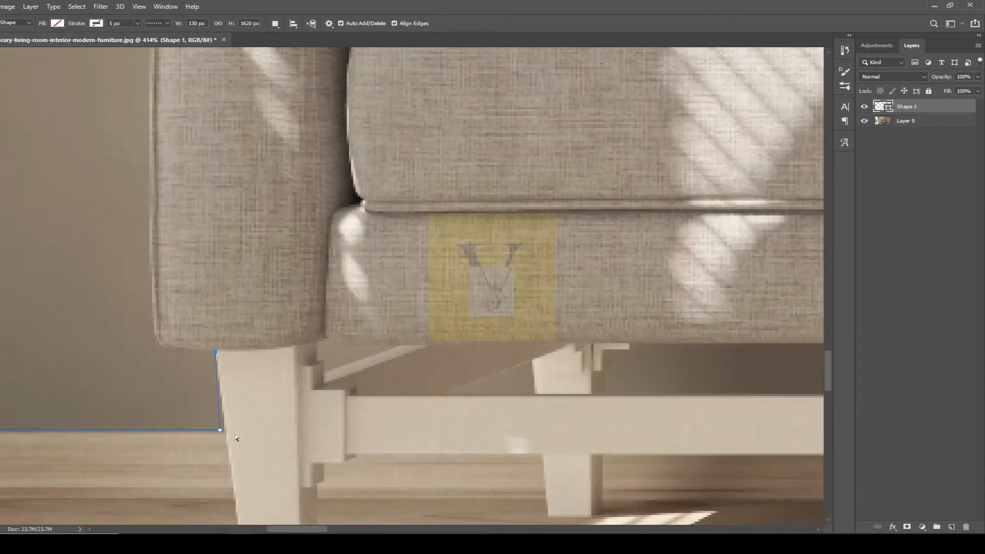
click(223, 430)
Continue the wall outline around the lower corner of the sofa's left arm and up its outer edge
click(58, 23)
click(58, 25)
click(213, 351)
click(166, 347)
click(156, 337)
scroll(172, 374, down, 5)
scroll(174, 400, down, 3)
scroll(188, 405, up, 4)
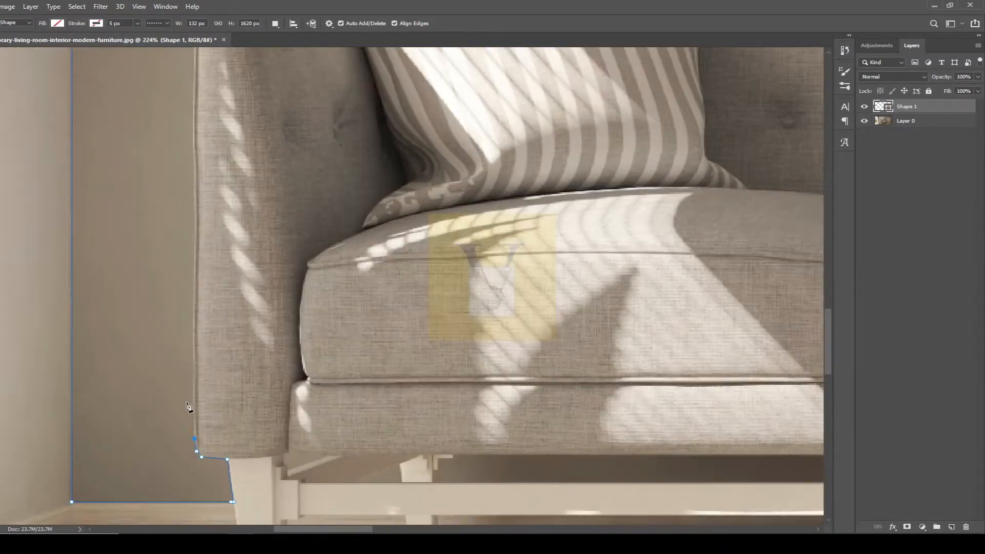
click(193, 385)
drag(195, 158, 191, 452)
click(188, 408)
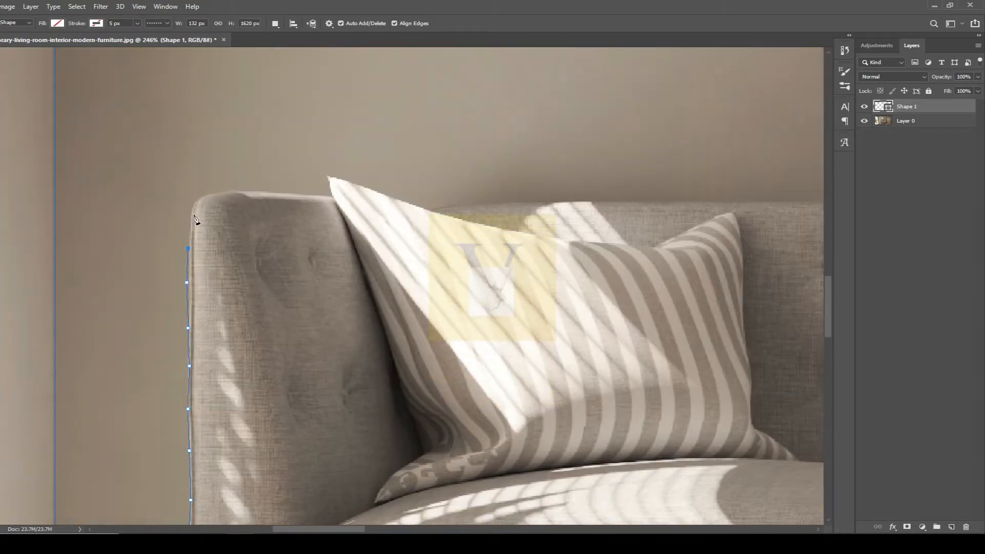
Trace the wall outline over the top of the left arm and along the left pillow's upper edge onto the backrest
drag(237, 193, 251, 193)
scroll(334, 199, up, 2)
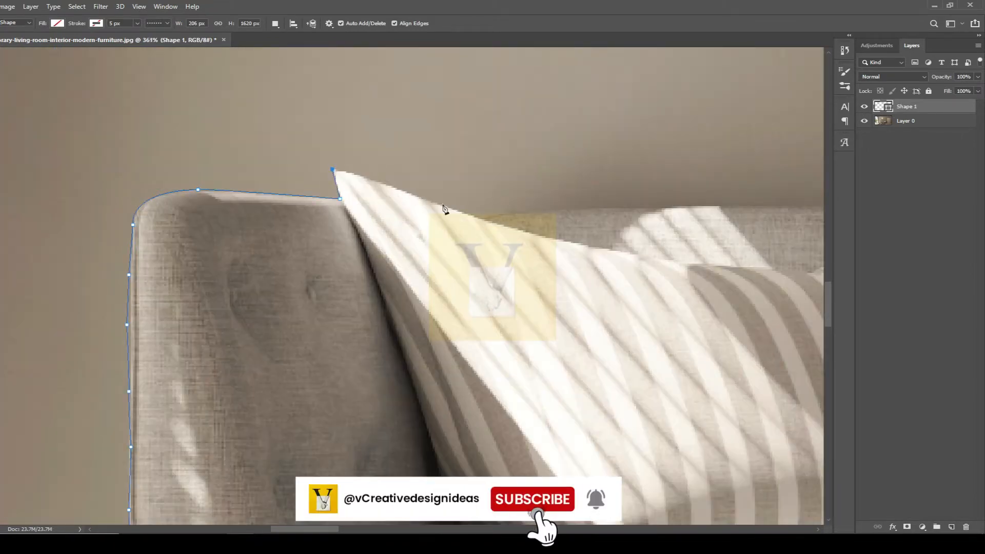
click(484, 219)
scroll(493, 225, down, 1)
drag(576, 205, 326, 254)
scroll(326, 254, up, 3)
drag(424, 263, 534, 268)
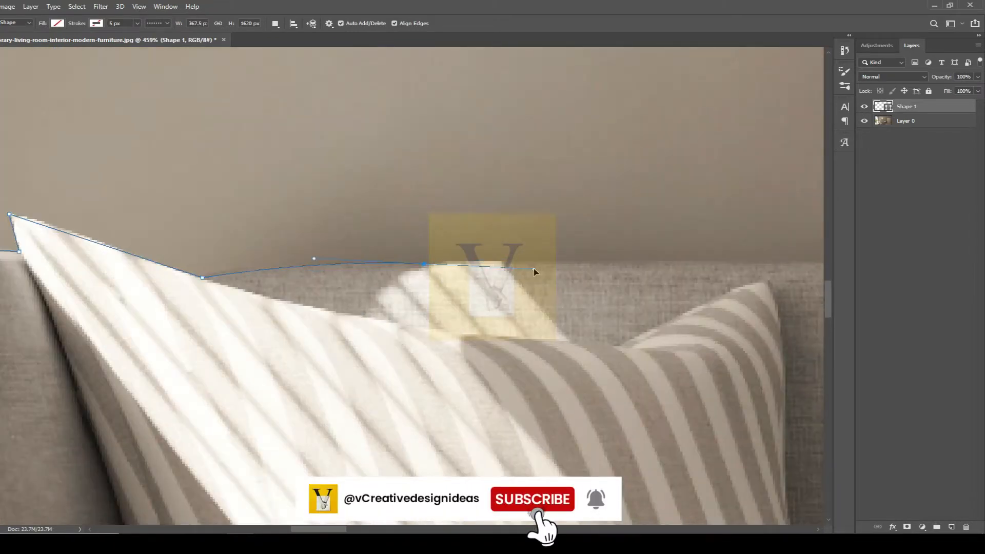
Continue the outline along the top of the left backrest section to the first seam
alt+click(424, 263)
scroll(423, 266, down, 2)
click(599, 295)
drag(599, 297, 204, 295)
click(623, 297)
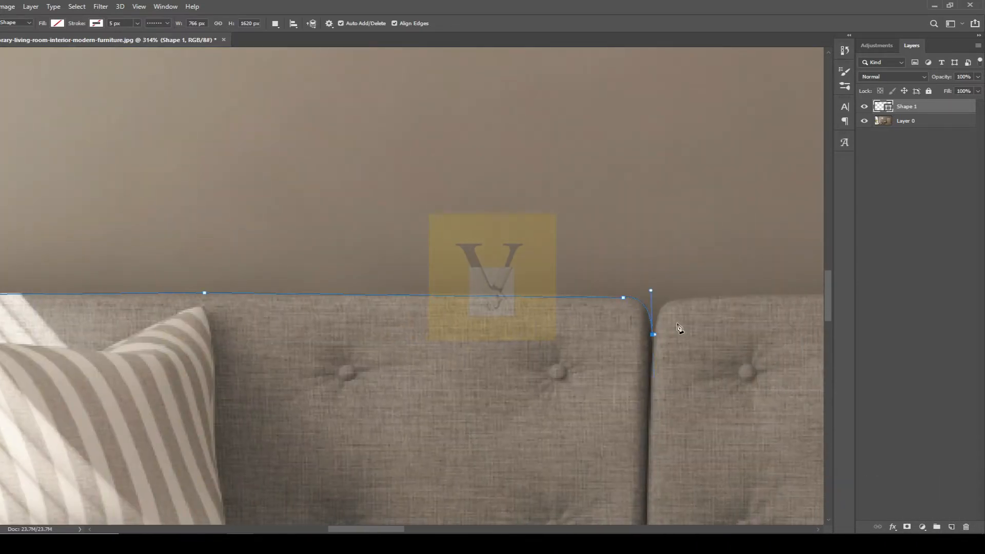
Trace the top edge of the middle backrest section and follow the notch at the second seam
scroll(677, 324, up, 3)
drag(699, 285, 216, 313)
scroll(768, 285, down, 4)
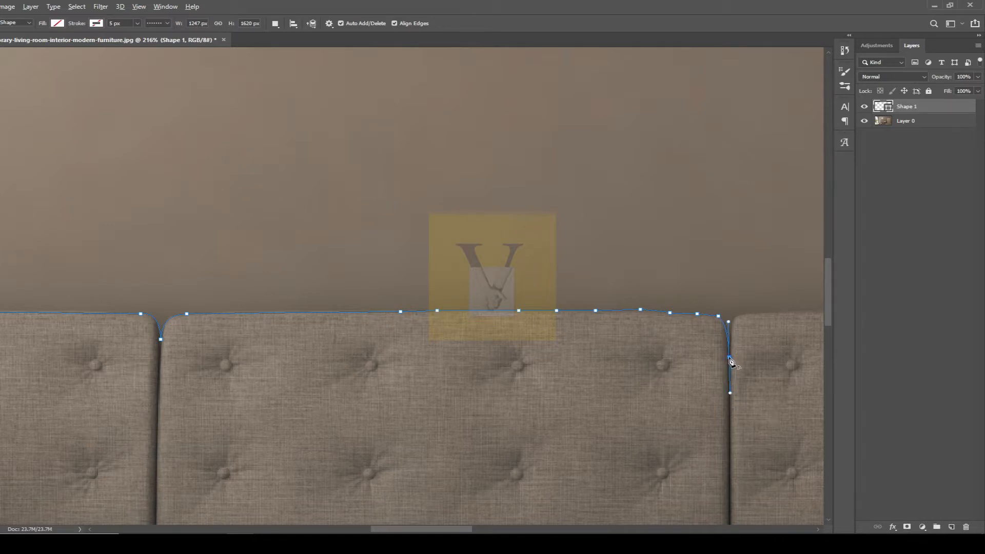
drag(731, 362, 395, 305)
scroll(336, 327, up, 3)
key(ctrl+z)
scroll(331, 378, up, 2)
scroll(319, 334, down, 3)
scroll(336, 309, up, 1)
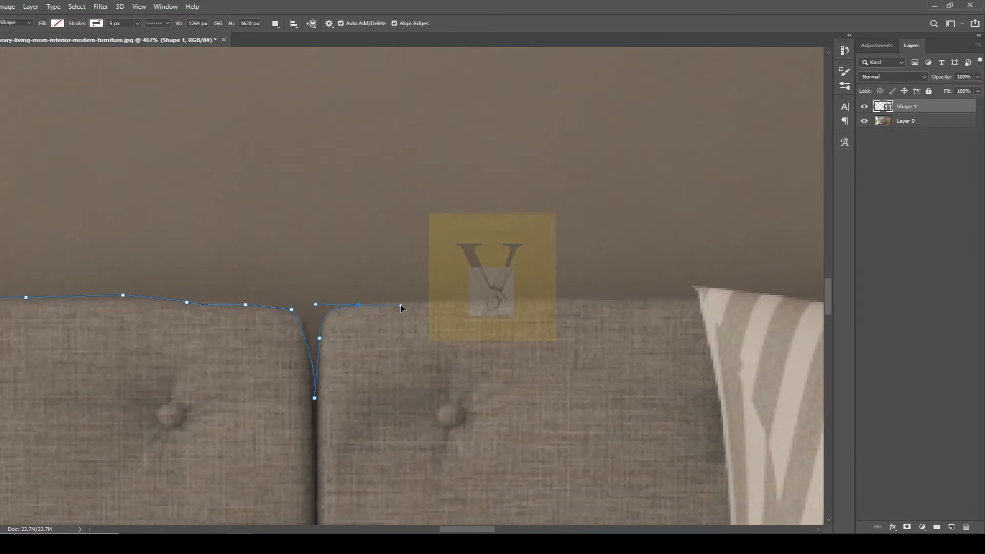
Extend the outline along the right backrest section and above the right pillow to the sofa's right arm
scroll(401, 307, down, 2)
drag(728, 319, 445, 334)
drag(444, 334, 480, 334)
scroll(480, 333, down, 4)
drag(690, 336, 592, 325)
scroll(538, 315, up, 1)
scroll(553, 318, up, 4)
click(516, 314)
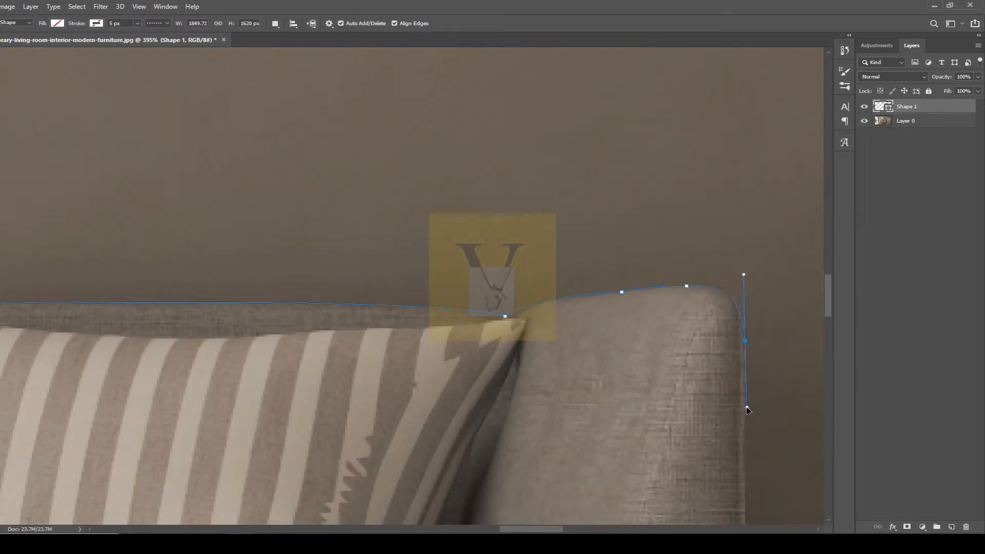
Trace down the outer edge of the sofa's right arm and around its lower corner to the leg at baseboard height
scroll(747, 407, down, 5)
scroll(519, 462, up, 2)
click(512, 410)
click(485, 417)
click(482, 453)
scroll(482, 453, down, 2)
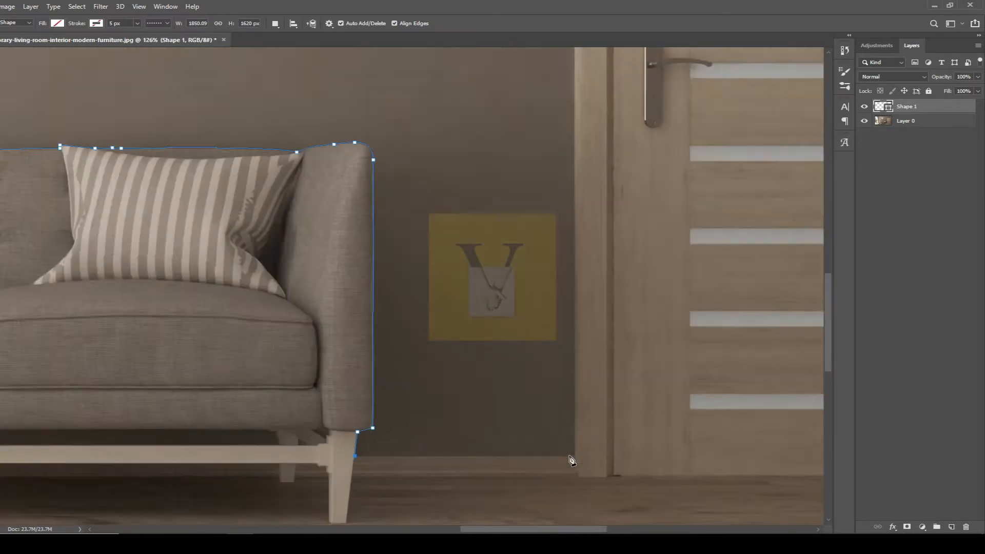
Run the outline along the baseboard to the door and around the outside of the door frame
click(572, 458)
scroll(572, 458, down, 3)
drag(469, 212, 470, 279)
click(484, 144)
click(798, 143)
drag(785, 369, 515, 164)
click(529, 491)
Carry the outline to the wall's right edge and close the path along the top of the wall
drag(521, 494, 434, 441)
click(501, 475)
key(ctrl+0)
click(790, 60)
click(126, 62)
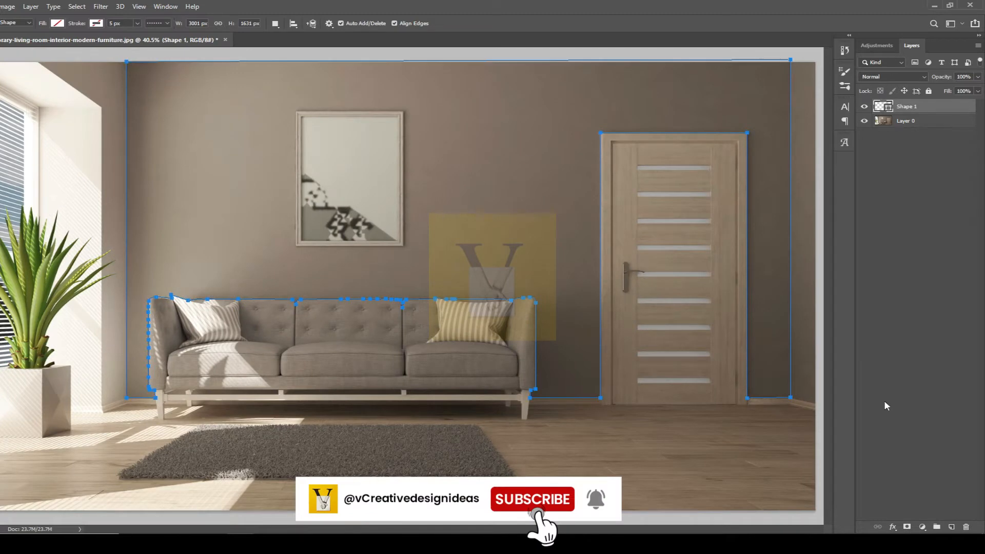
click(922, 527)
click(930, 348)
click(903, 225)
right_click(473, 150)
click(519, 192)
click(766, 272)
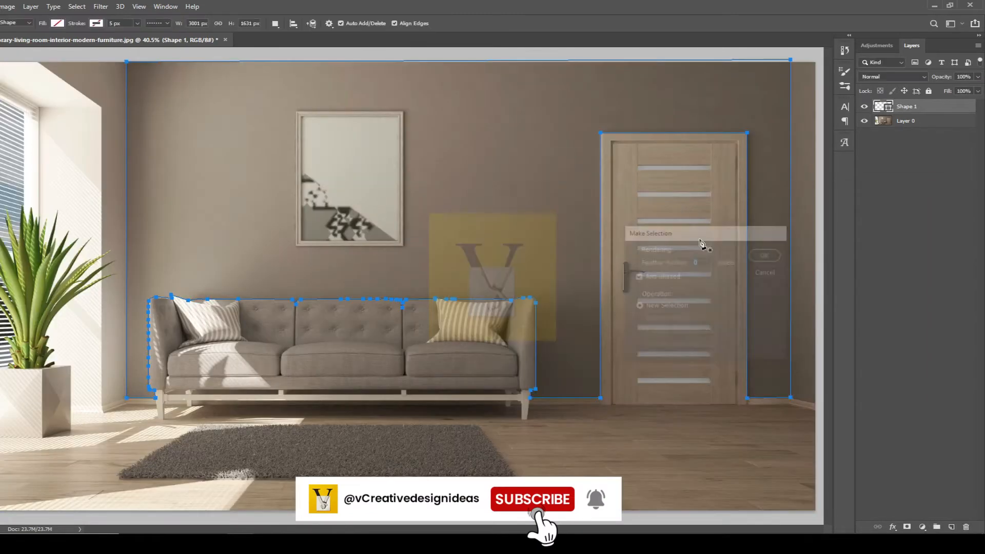
Fill the wall shape with bright green and hide its layer
click(57, 23)
click(25, 88)
key(v)
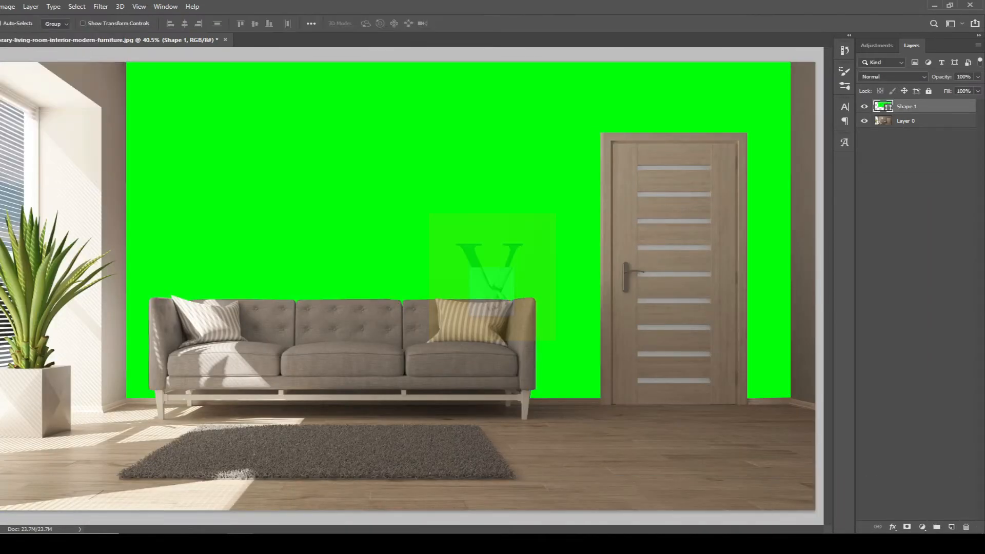
click(923, 106)
click(864, 106)
Draw a closed four-corner Pen shape around the outer edge of the picture frame on the wall
scroll(321, 127, up, 10)
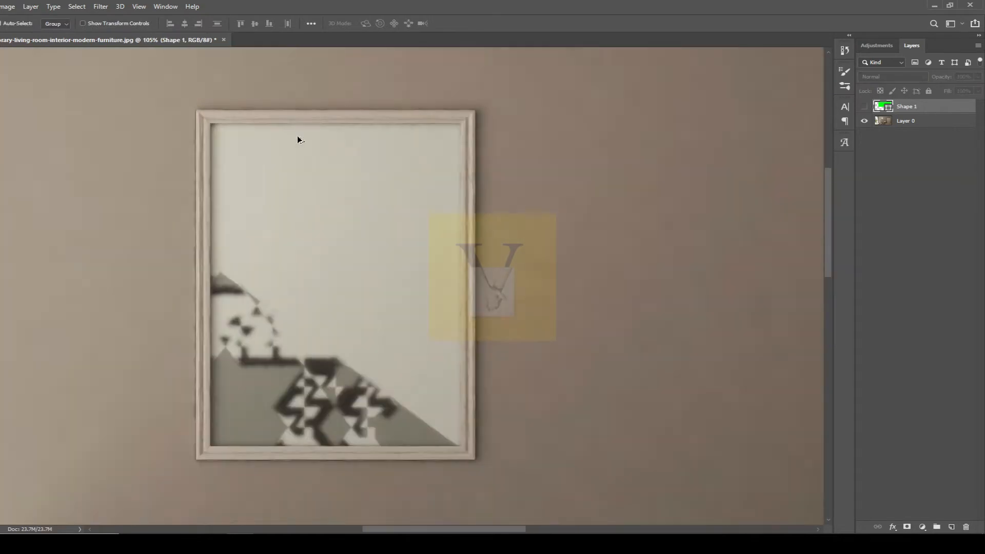
key(p)
scroll(200, 441, up, 4)
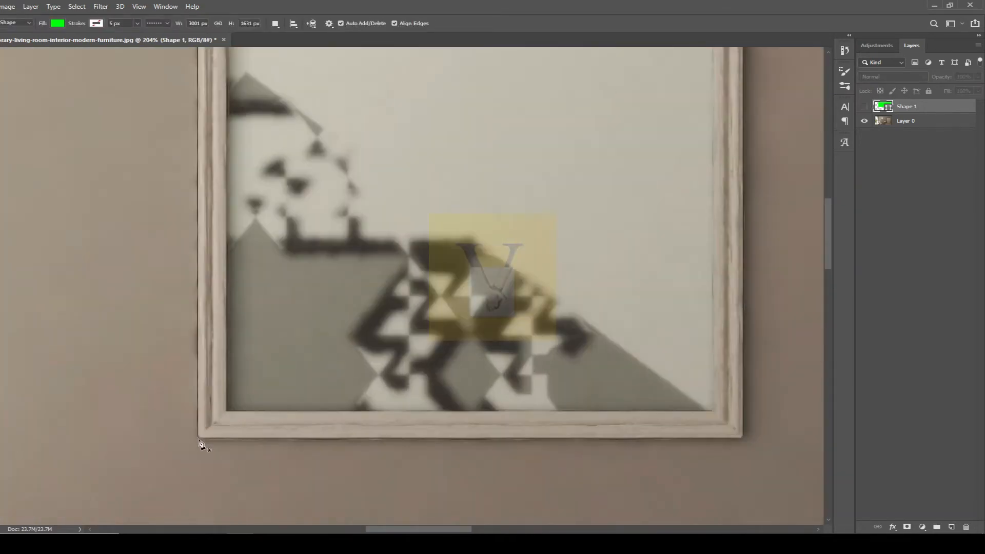
click(201, 439)
click(743, 439)
scroll(739, 400, down, 2)
scroll(692, 136, up, 4)
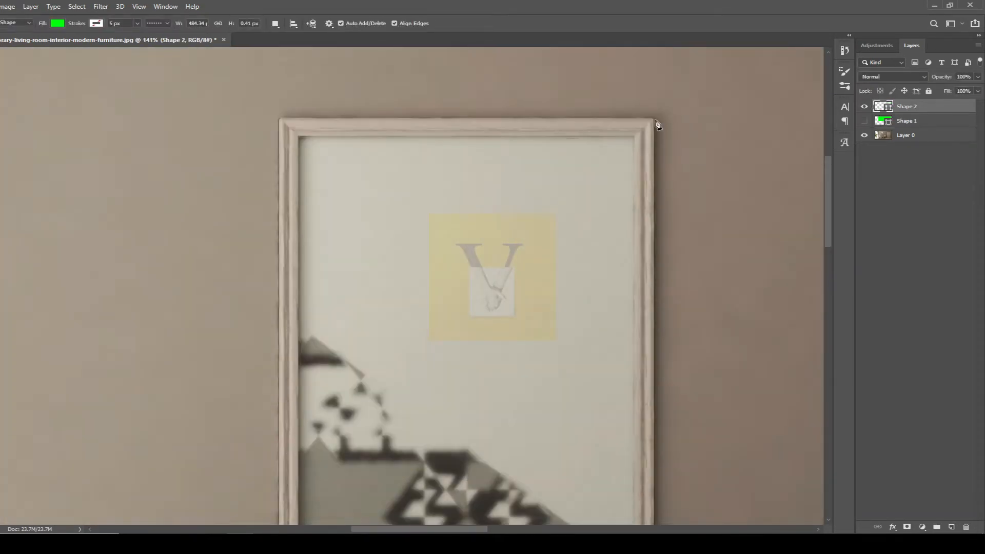
click(656, 123)
click(281, 123)
scroll(268, 409, down, 2)
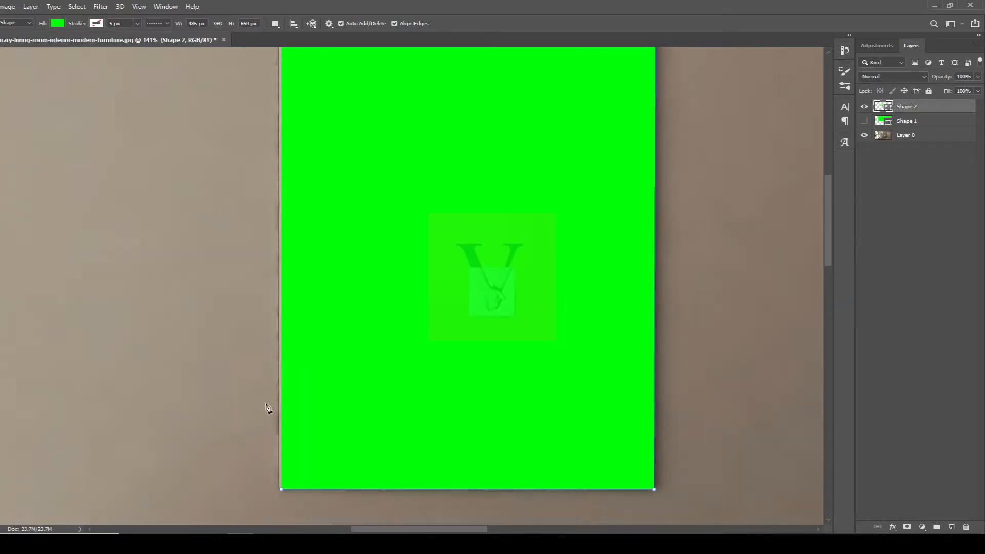
click(281, 488)
scroll(311, 265, up, 1)
Remove the frame shape's fill, convert its path to a selection, and copy that area of Layer 0 to a new layer
click(57, 24)
click(11, 43)
right_click(375, 149)
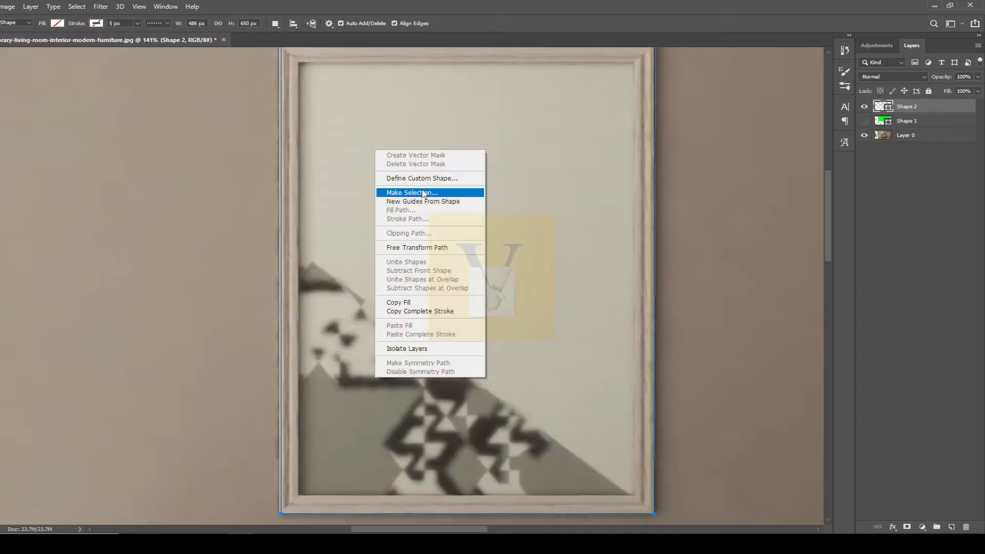
click(423, 191)
click(766, 255)
scroll(769, 258, down, 2)
key(alt+bracketleft)
key(alt+bracketleft)
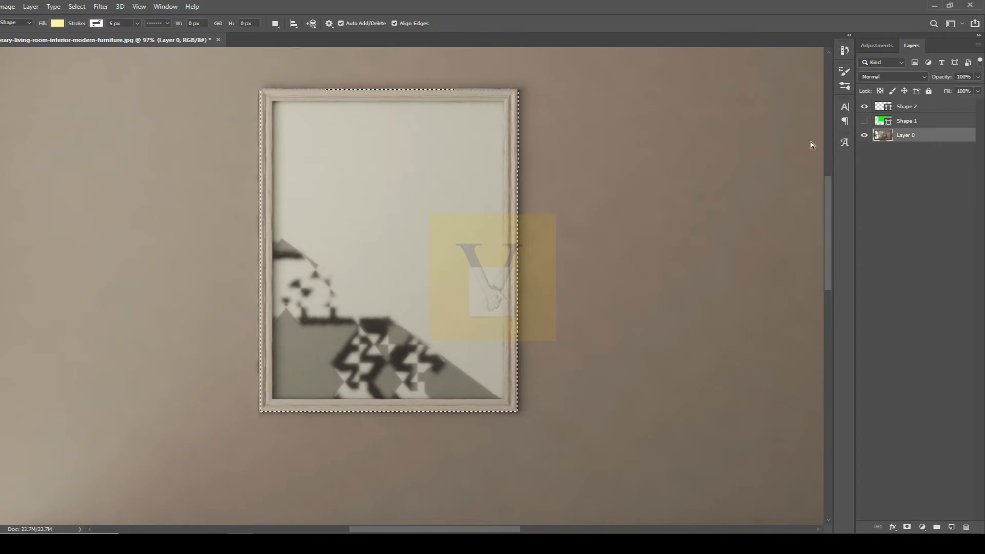
key(ctrl+j)
key(v)
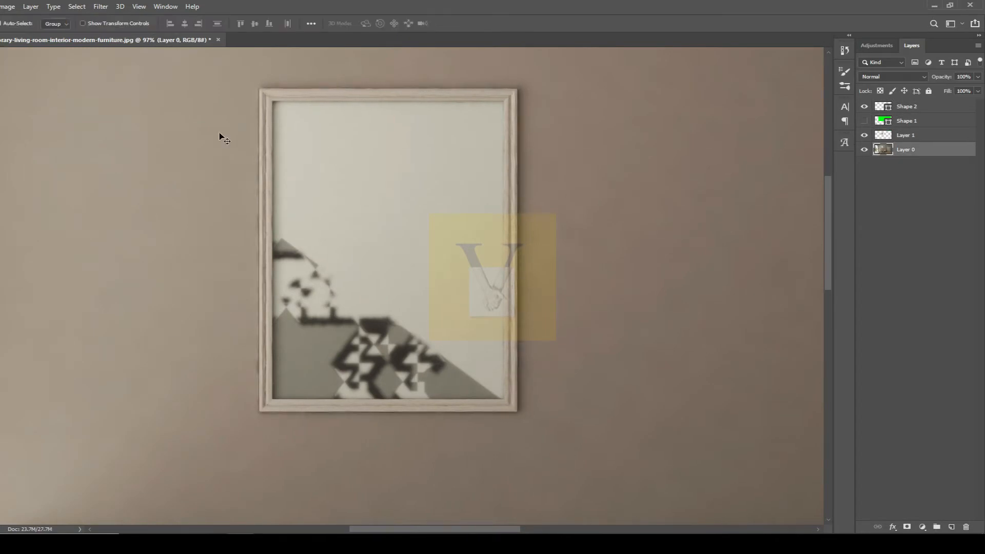
Check the green wall shape's fit against the room by toggling its visibility, and hide the Shape 2 layer
scroll(246, 153, down, 5)
scroll(180, 302, up, 9)
scroll(301, 254, down, 7)
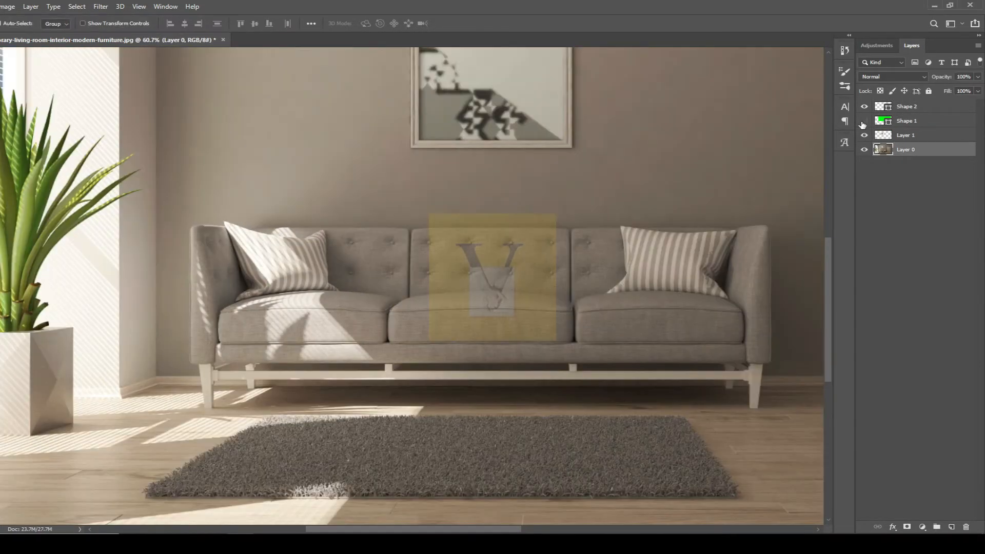
click(862, 124)
click(863, 122)
click(868, 107)
click(864, 121)
scroll(392, 256, down, 4)
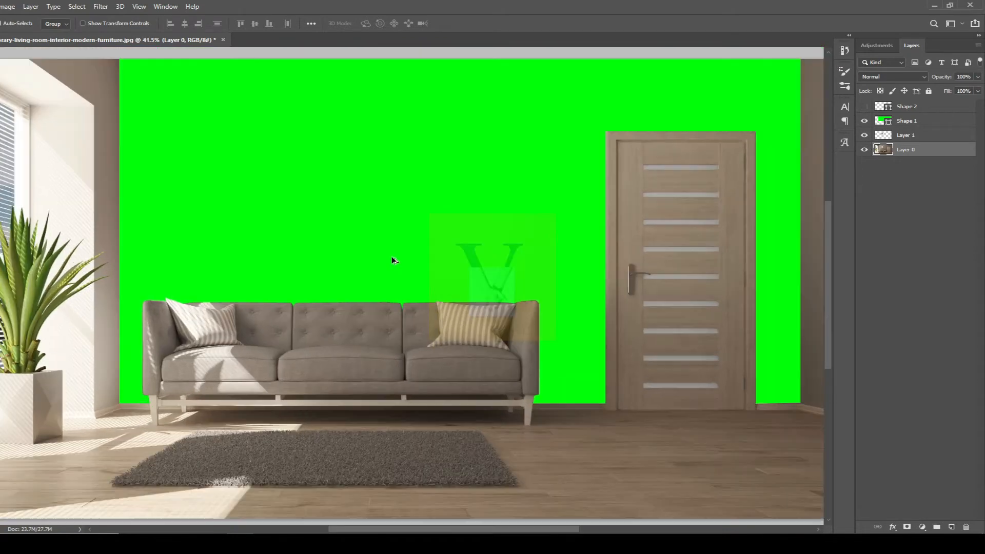
click(864, 122)
Rename the wall shape layer as Wall and the copied picture layer as Fream, and delete the Shape 2 layer
scroll(202, 318, up, 12)
scroll(195, 328, up, 5)
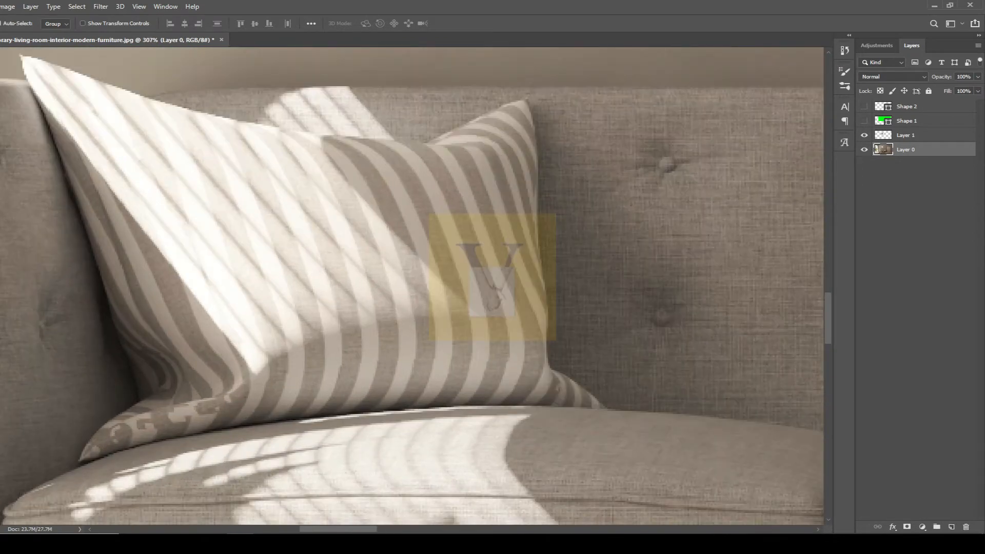
scroll(339, 254, down, 5)
double_click(924, 120)
text(Wall)
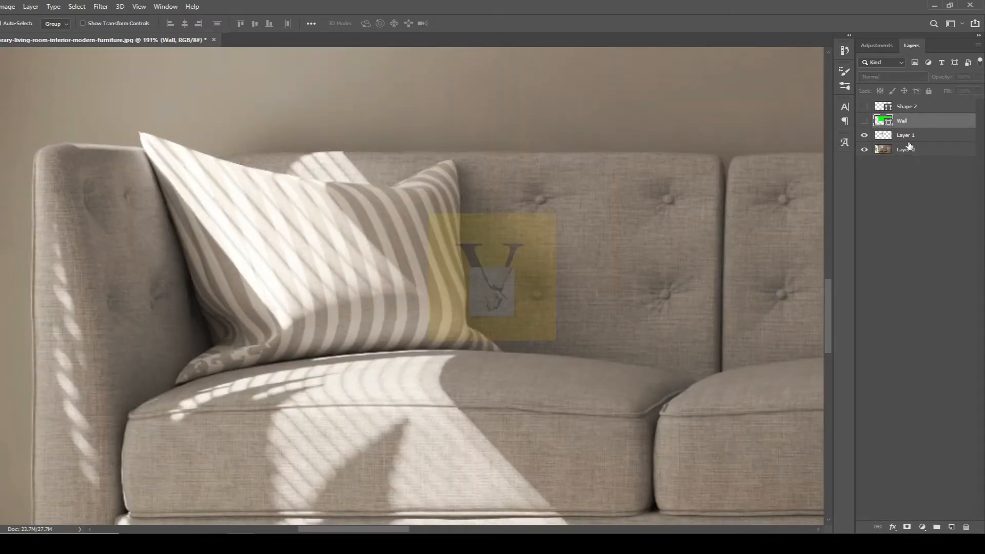
key(Tab)
text(F)
click(921, 109)
key(Delete)
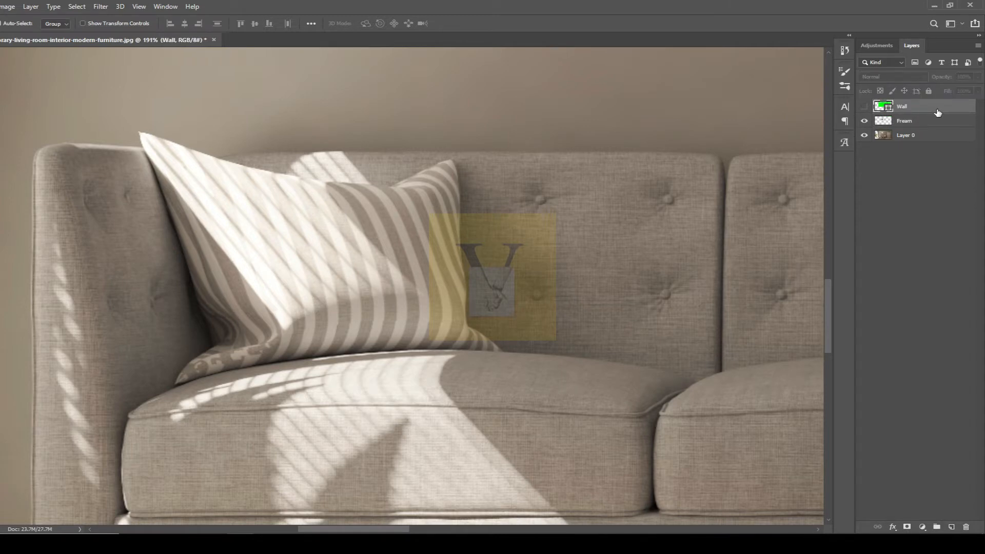
Start a Pen outline of the left pillow from its lower left corner, with the shape fill set to none
scroll(487, 205, down, 6)
scroll(405, 223, up, 12)
scroll(470, 227, down, 1)
key(p)
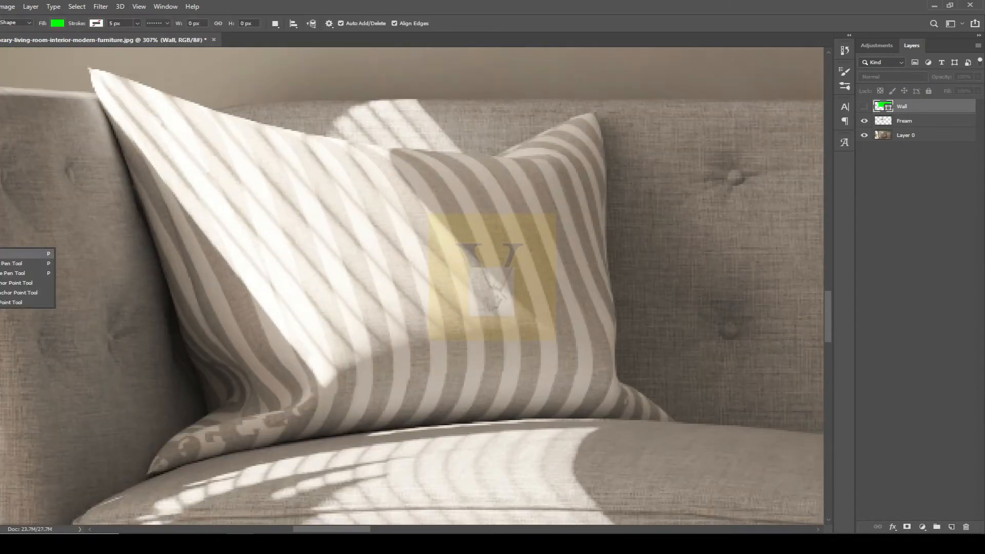
scroll(198, 431, up, 5)
click(119, 501)
drag(259, 386, 278, 368)
alt+click(200, 412)
click(216, 405)
click(214, 392)
click(58, 23)
click(11, 43)
Trace the left pillow's left edge up to its pointed upper left tip
scroll(200, 359, down, 8)
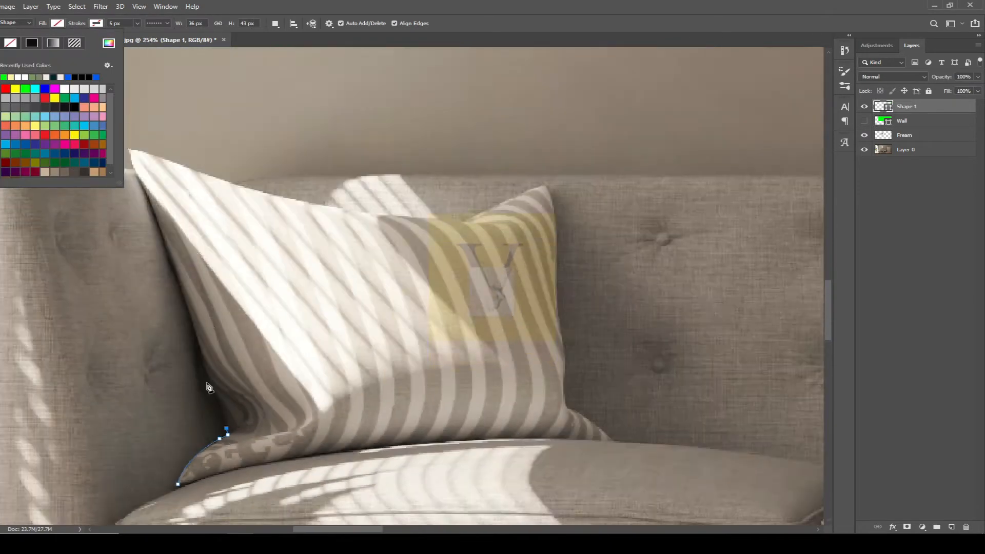
scroll(220, 405, up, 4)
scroll(191, 331, up, 2)
scroll(174, 307, up, 2)
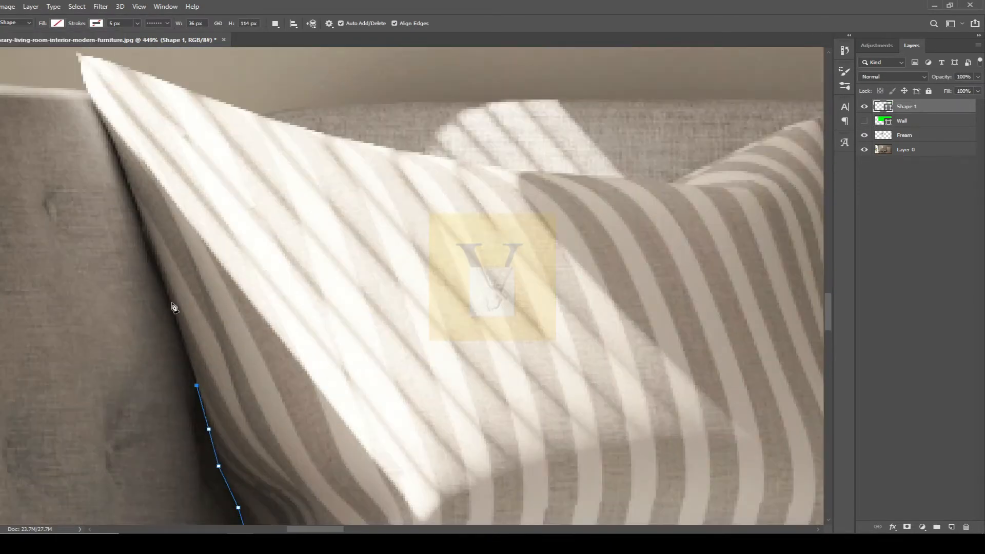
click(76, 51)
scroll(145, 87, up, 2)
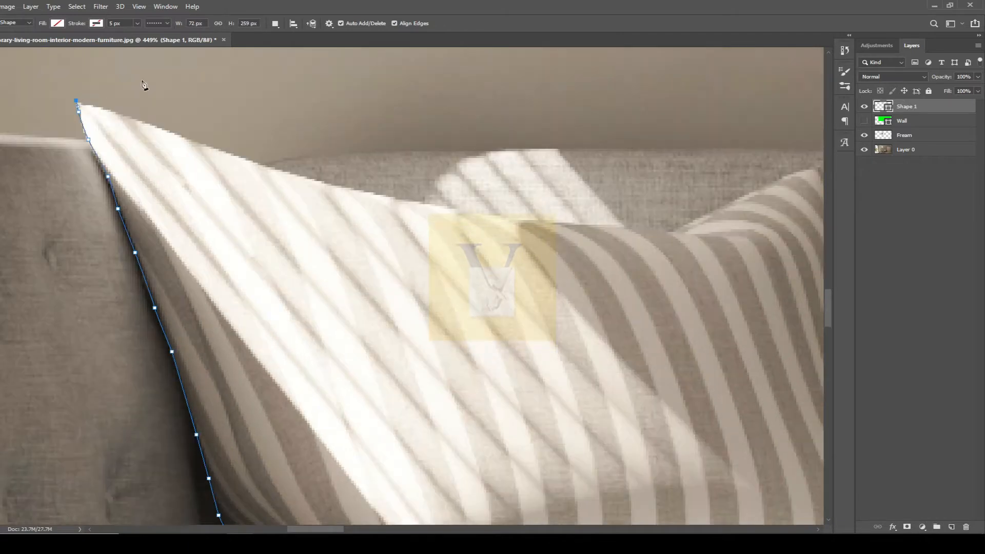
Curve the outline along the left pillow's upper edge to the dip before its upper right tip
drag(482, 238, 407, 267)
alt+click(482, 238)
scroll(406, 267, down, 1)
click(416, 268)
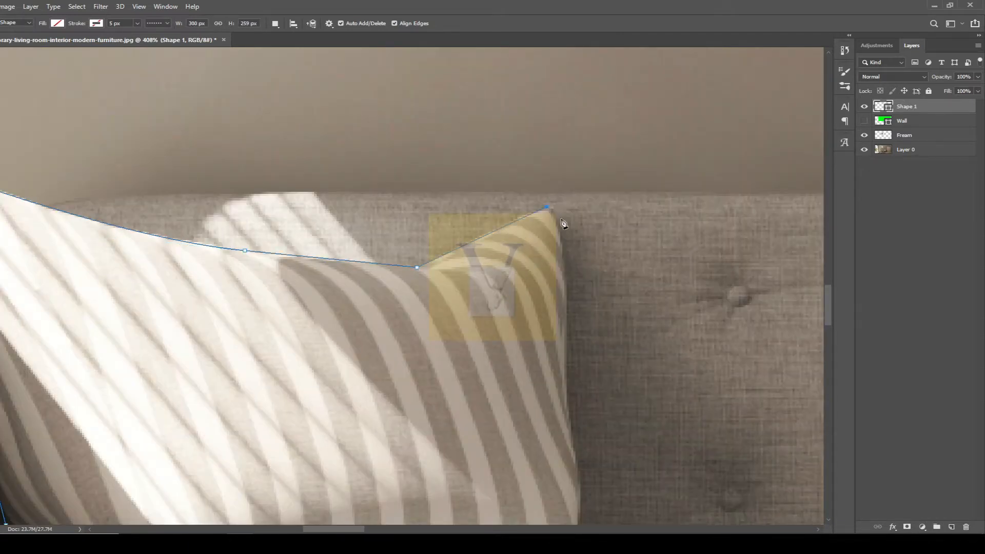
Trace around the left pillow's upper right tip and down its right edge with adjusted curve points
click(561, 237)
scroll(565, 314, down, 1)
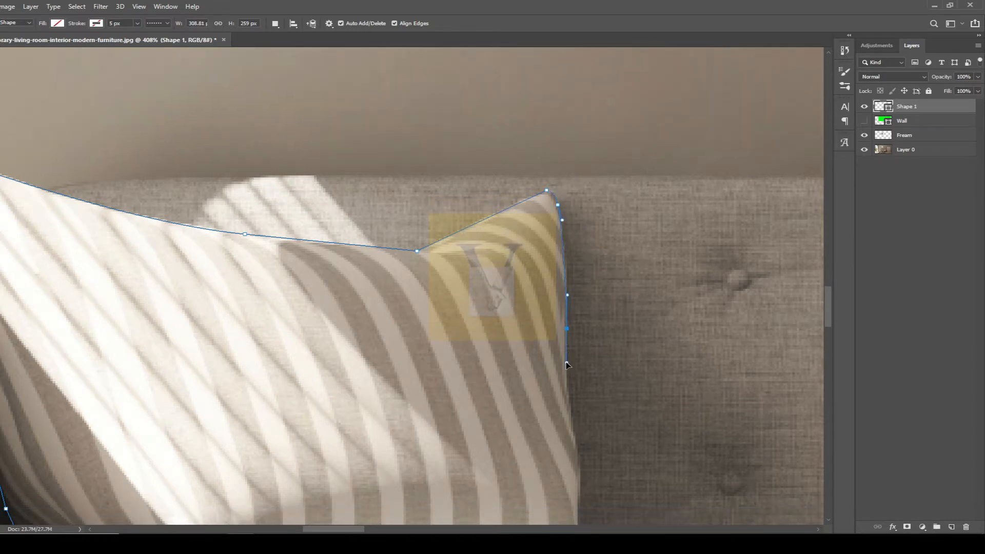
drag(566, 362, 565, 373)
scroll(578, 323, down, 2)
scroll(576, 336, up, 3)
drag(564, 299, 561, 272)
scroll(562, 348, down, 4)
drag(572, 380, 575, 390)
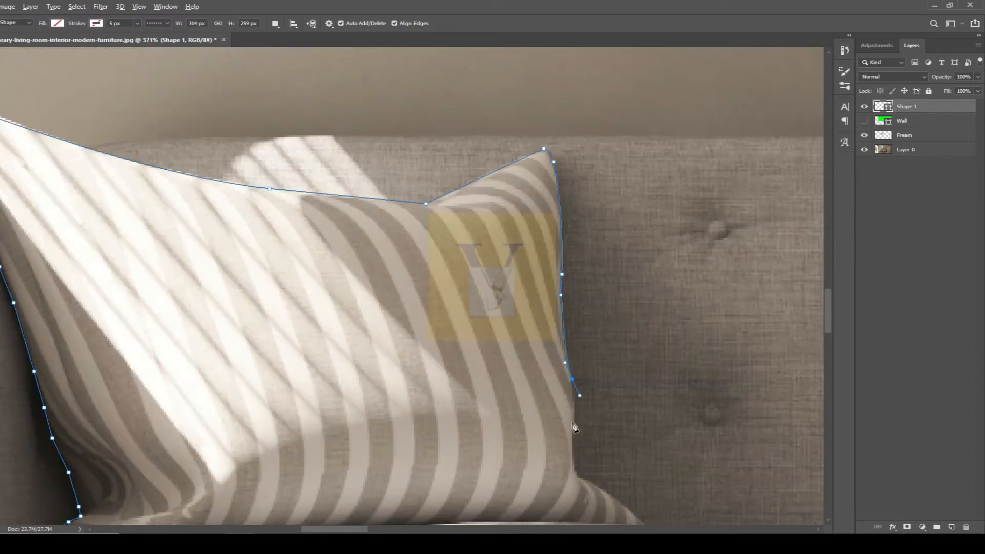
Trace the left pillow's lower right side down to the notch and out to its pointed lower right tip
click(573, 473)
drag(582, 480, 588, 485)
alt+click(581, 480)
scroll(328, 302, down, 5)
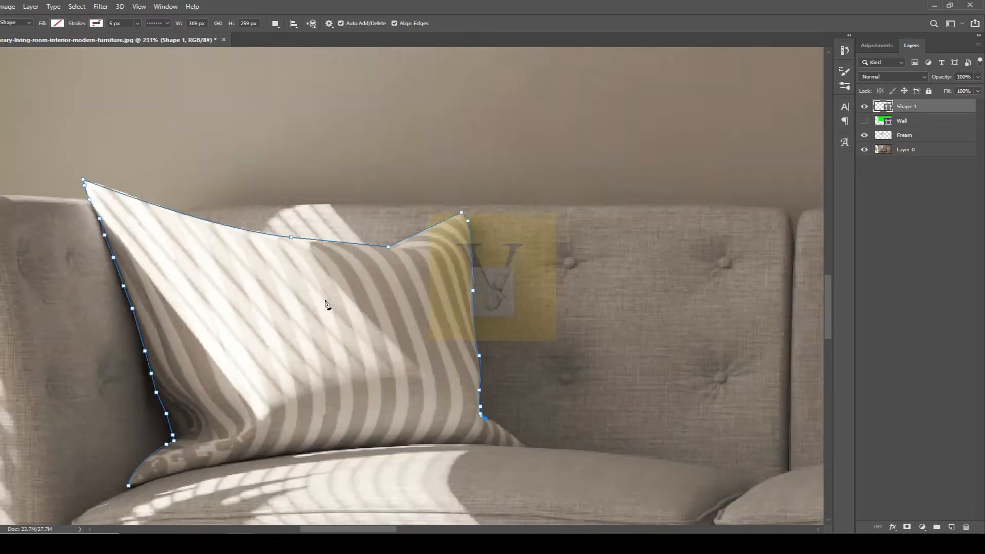
scroll(484, 429, up, 6)
scroll(555, 468, down, 3)
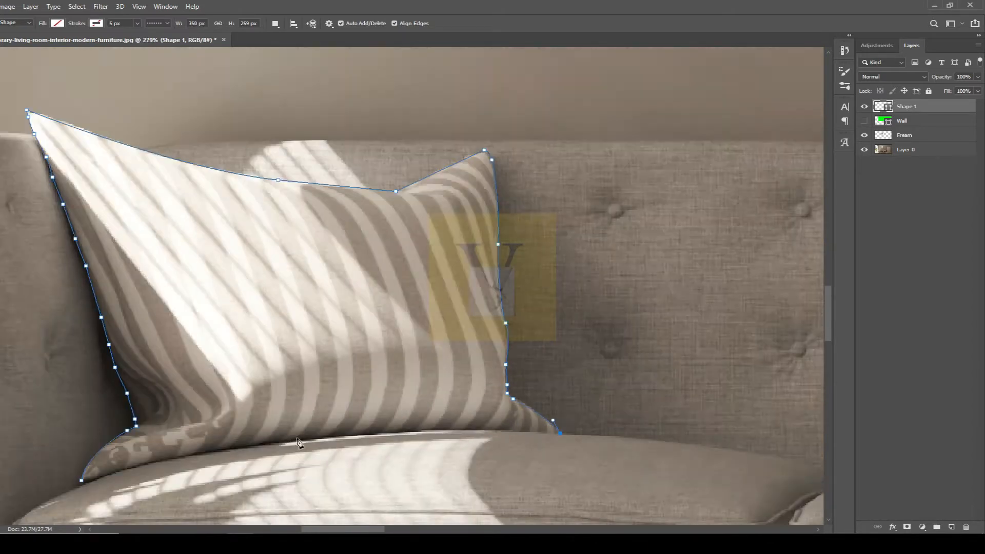
Curve the outline along the left pillow's bottom edge and close it at the lower left corner
scroll(216, 462, up, 2)
drag(285, 441, 170, 465)
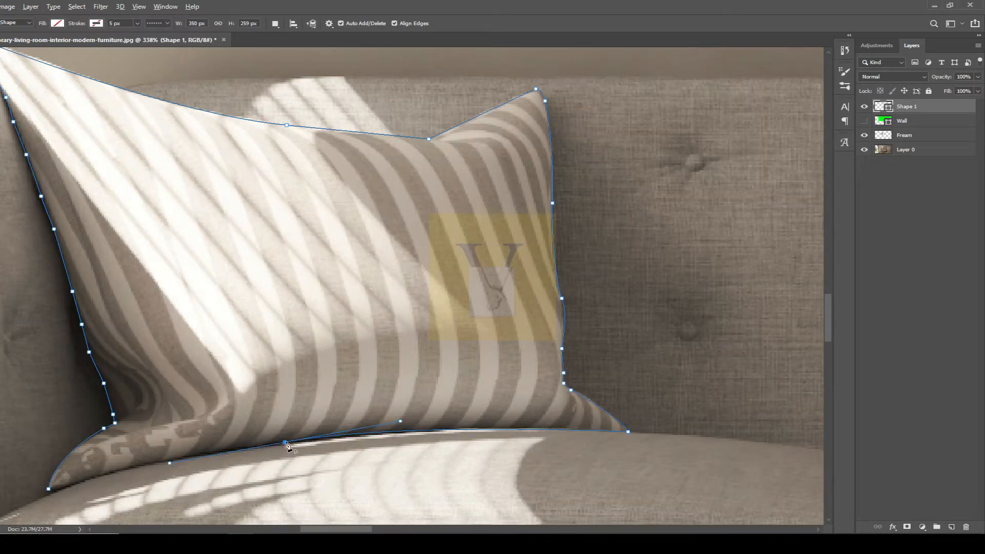
drag(48, 490, 2, 514)
scroll(188, 374, down, 2)
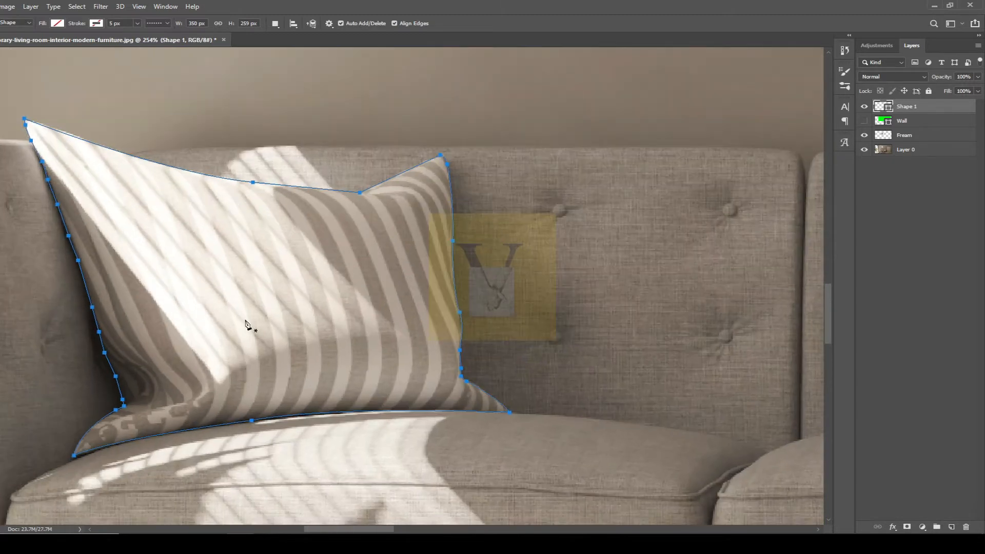
Fill the left pillow's shape with bright green and deselect its path
click(57, 23)
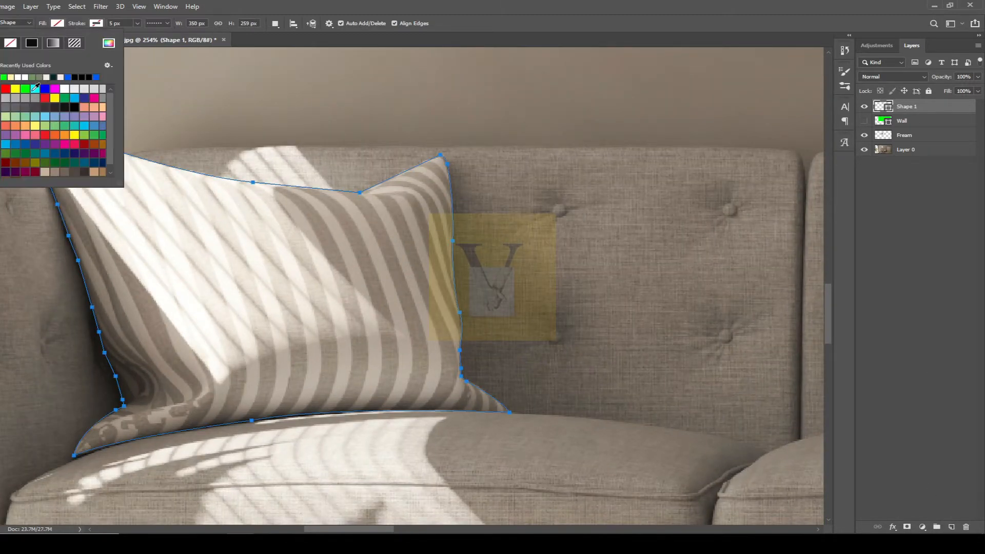
click(25, 88)
key(v)
click(59, 74)
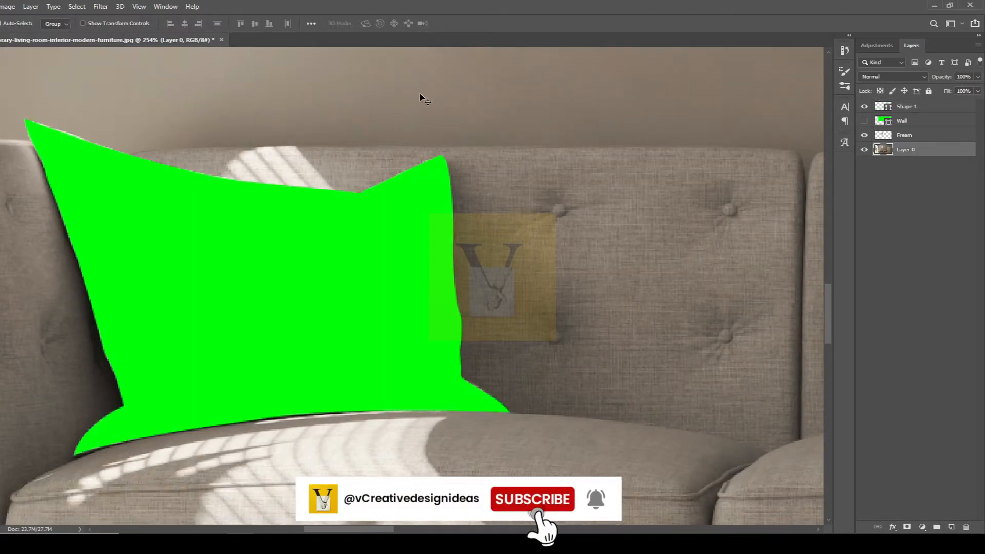
Rename the left pillow's shape layer as Pillow 1
scroll(189, 169, down, 6)
drag(616, 244, 313, 209)
drag(699, 209, 359, 305)
scroll(550, 284, up, 7)
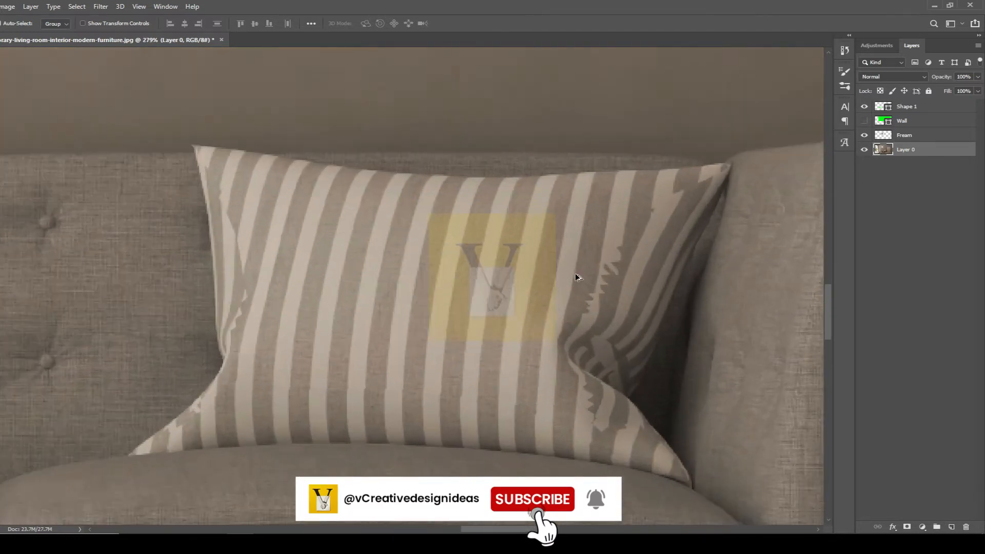
scroll(259, 279, up, 2)
double_click(906, 106)
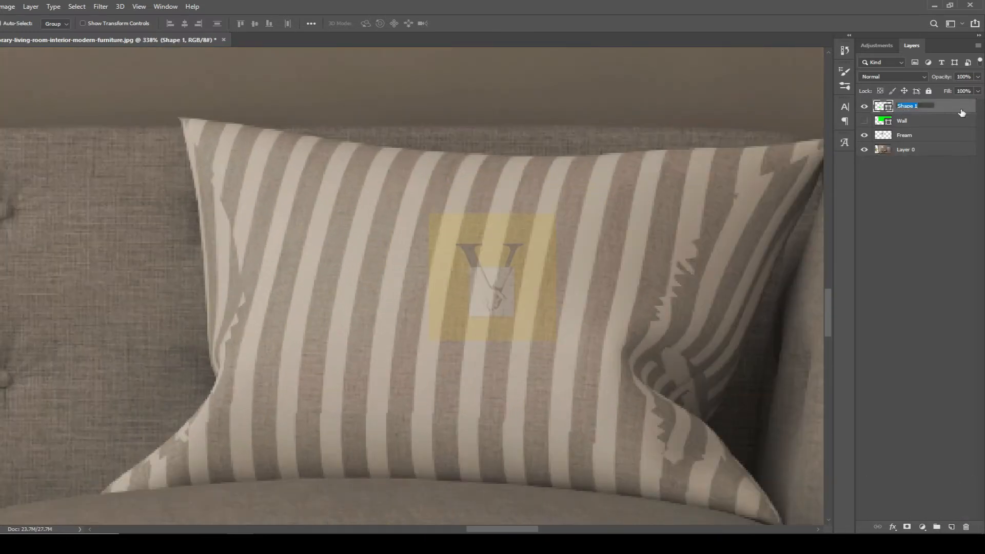
text(Pillow)
key(Return)
scroll(209, 217, down, 2)
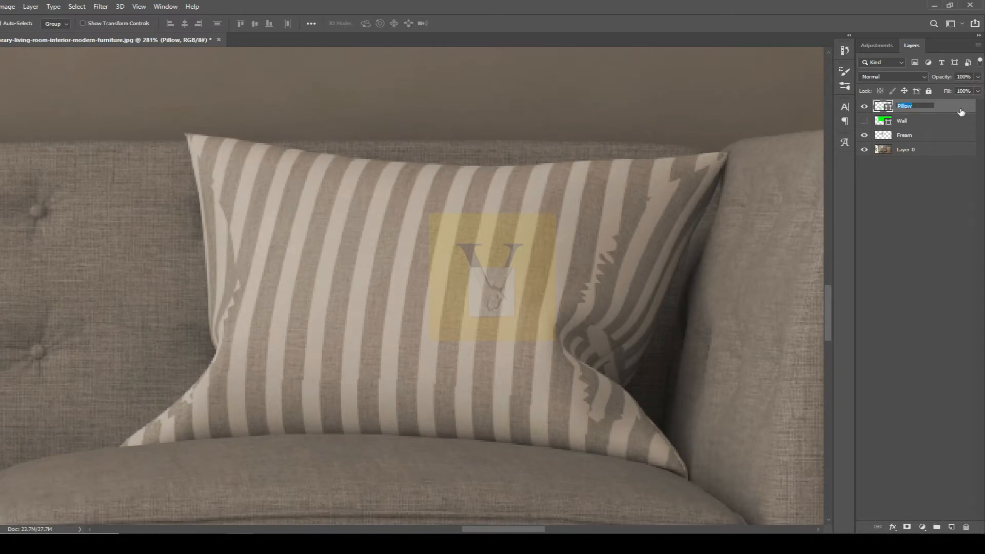
key(Right)
text(1)
key(Return)
Start a Pen outline of the right pillow from its lower left corner up to the side notch, with the fill set to none
scroll(62, 256, up, 4)
scroll(28, 255, down, 4)
scroll(114, 280, up, 4)
right_click(0, 253)
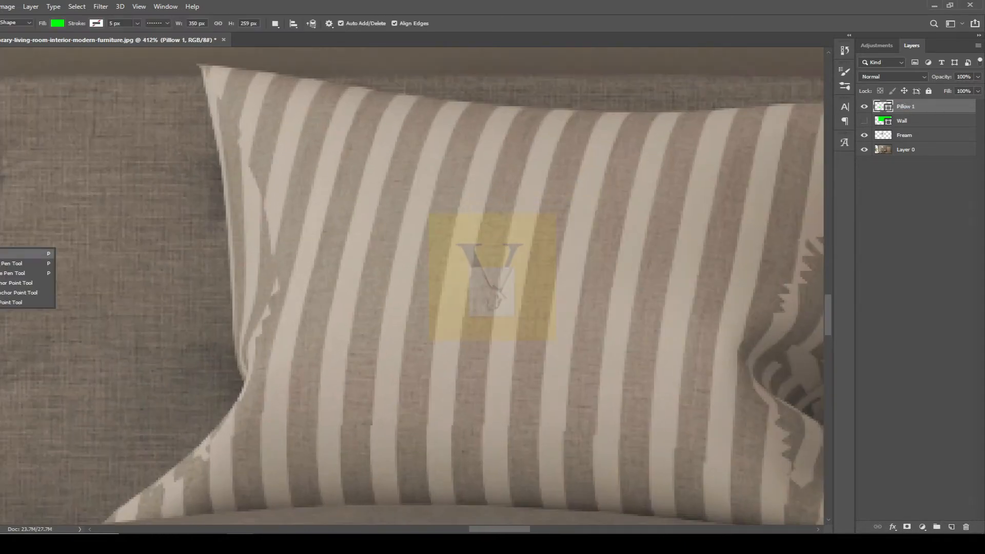
click(0, 254)
scroll(103, 452, up, 2)
click(97, 449)
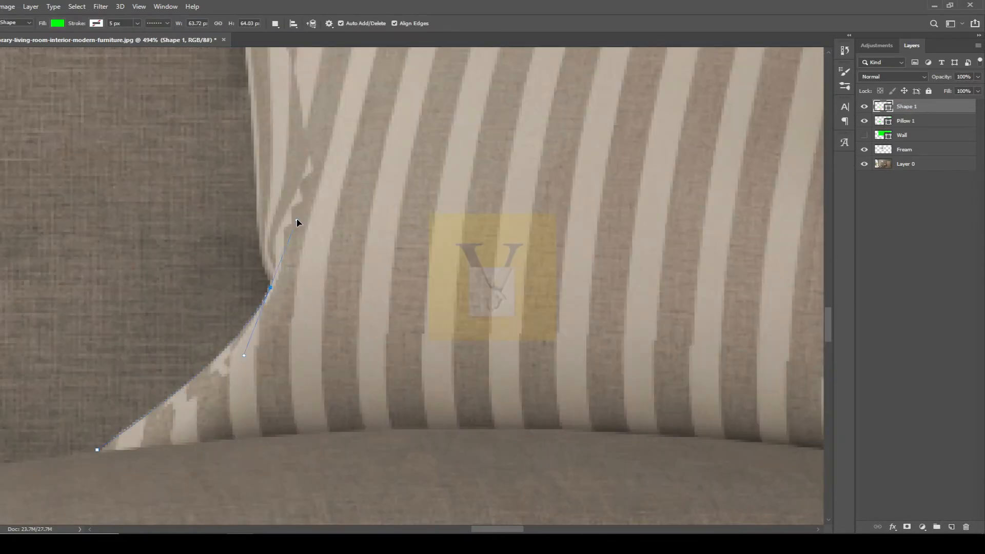
drag(297, 220, 298, 221)
click(58, 24)
click(11, 42)
scroll(294, 243, up, 1)
drag(296, 254, 297, 255)
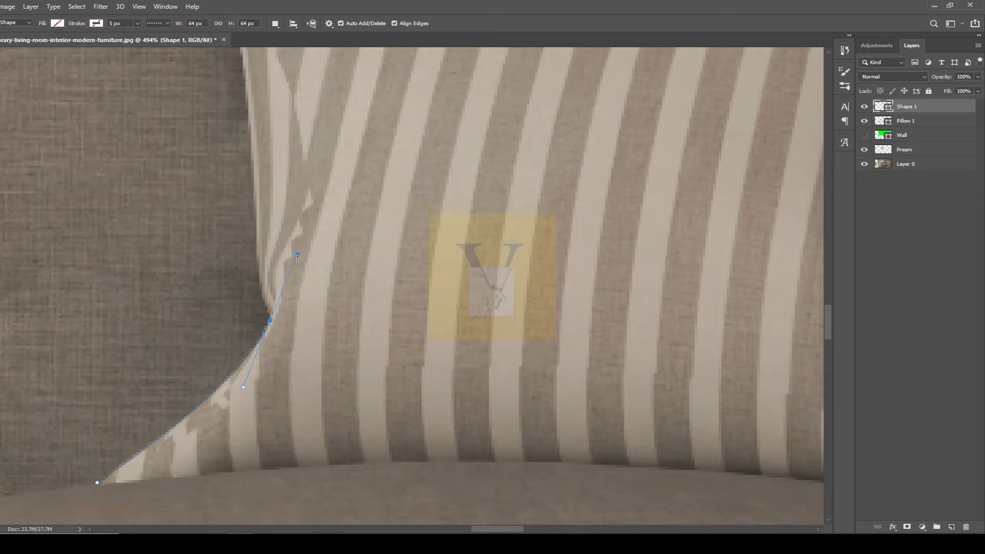
Trace the right pillow's left edge up to its pointed upper left tip as a corner point
scroll(262, 294, down, 2)
scroll(286, 147, up, 1)
click(234, 112)
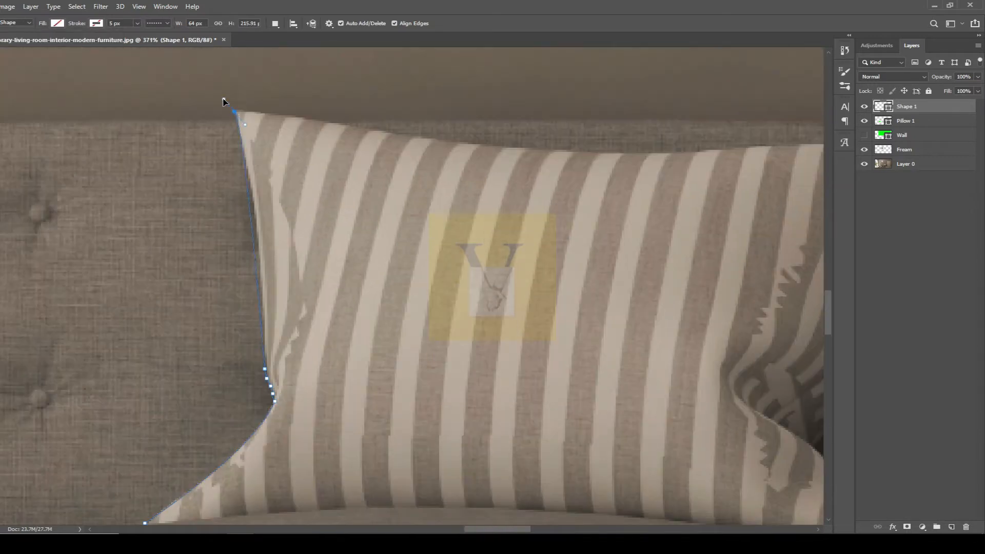
alt+click(234, 111)
scroll(259, 158, up, 2)
scroll(384, 174, up, 1)
scroll(533, 229, down, 1)
drag(542, 230, 563, 230)
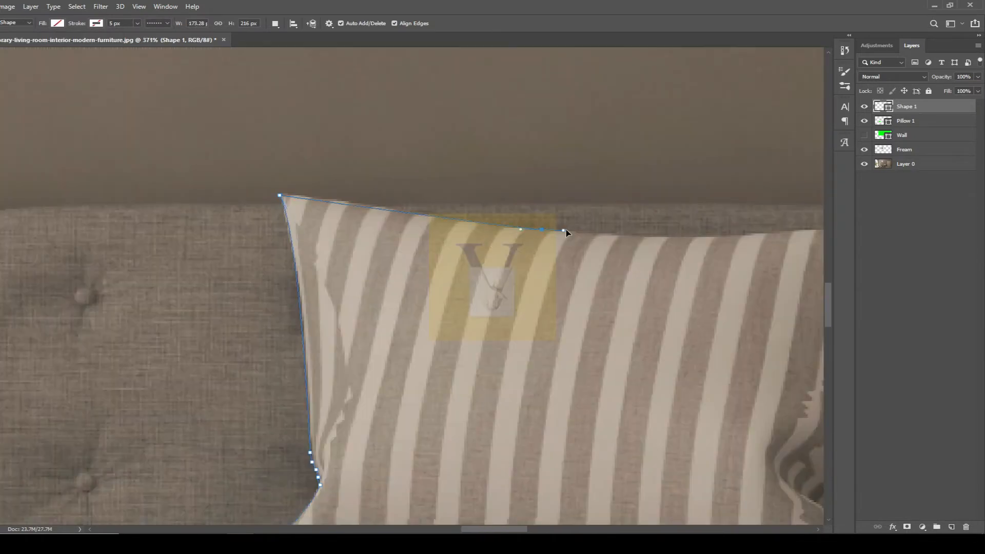
key(ctrl+z)
Curve the outline from the right pillow's upper left tip along its upper edge to about the middle
scroll(297, 189, up, 2)
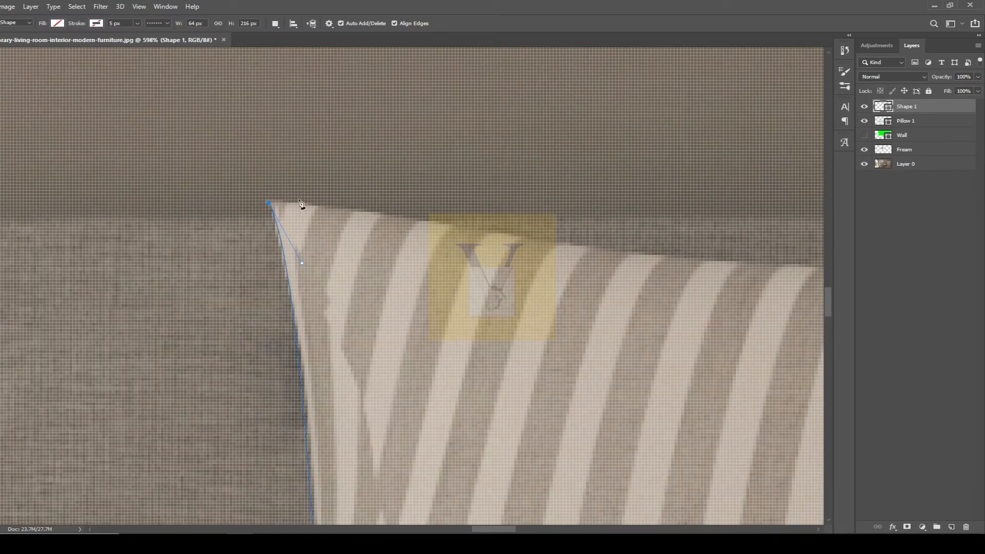
drag(332, 207, 334, 208)
scroll(266, 213, down, 5)
drag(267, 212, 123, 209)
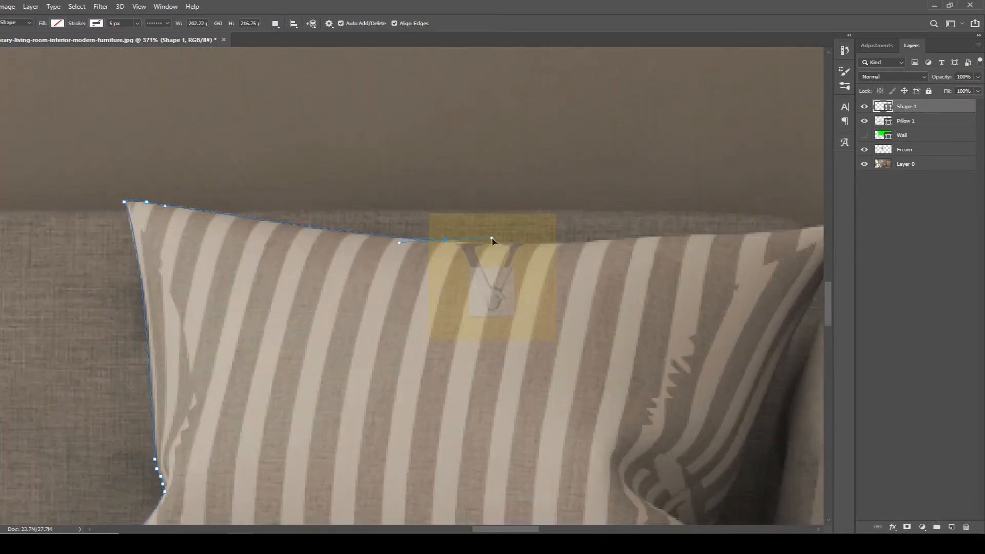
drag(503, 241, 410, 242)
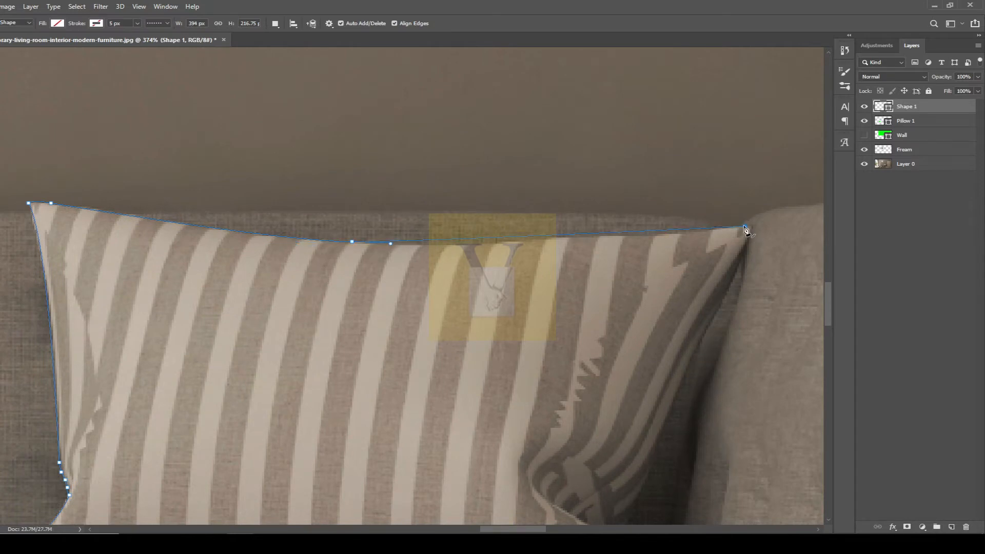
Continue the outline along the right pillow's upper edge to its pointed upper right tip
scroll(506, 246, up, 1)
click(728, 229)
click(755, 224)
click(780, 224)
scroll(757, 265, down, 1)
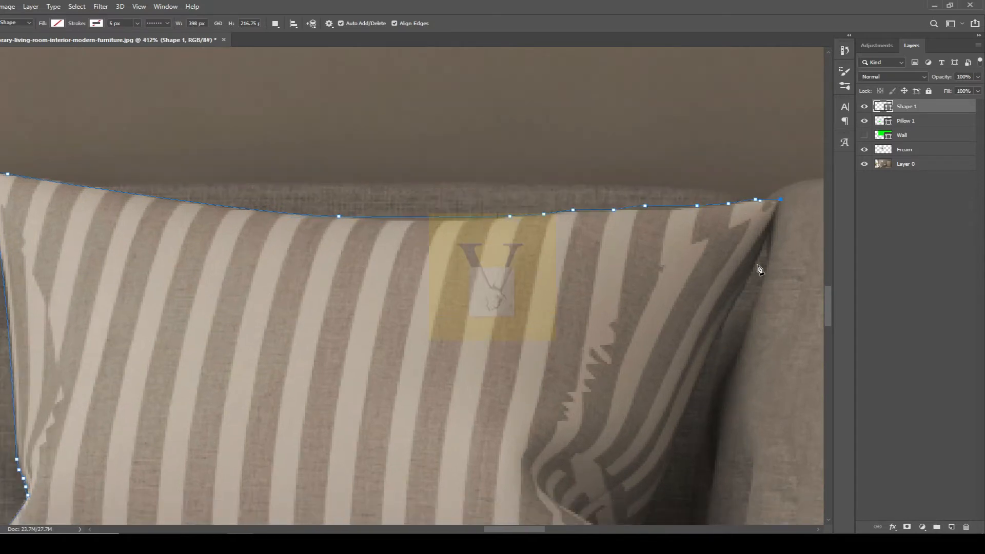
Trace down the right pillow's right edge, around the lower notch and towards its lower right tip
click(734, 305)
click(717, 334)
scroll(717, 335, down, 2)
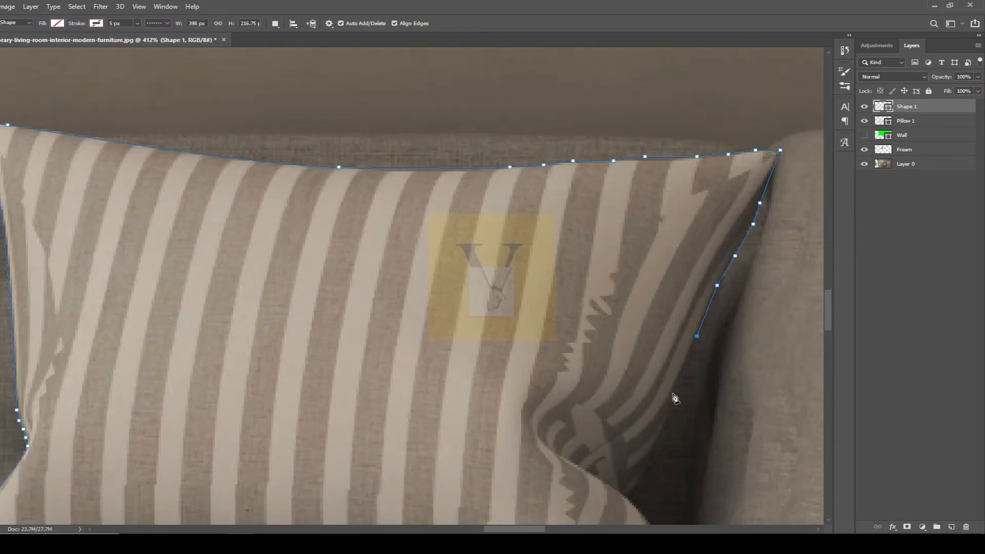
click(674, 397)
click(667, 416)
scroll(664, 418, down, 2)
scroll(625, 451, down, 3)
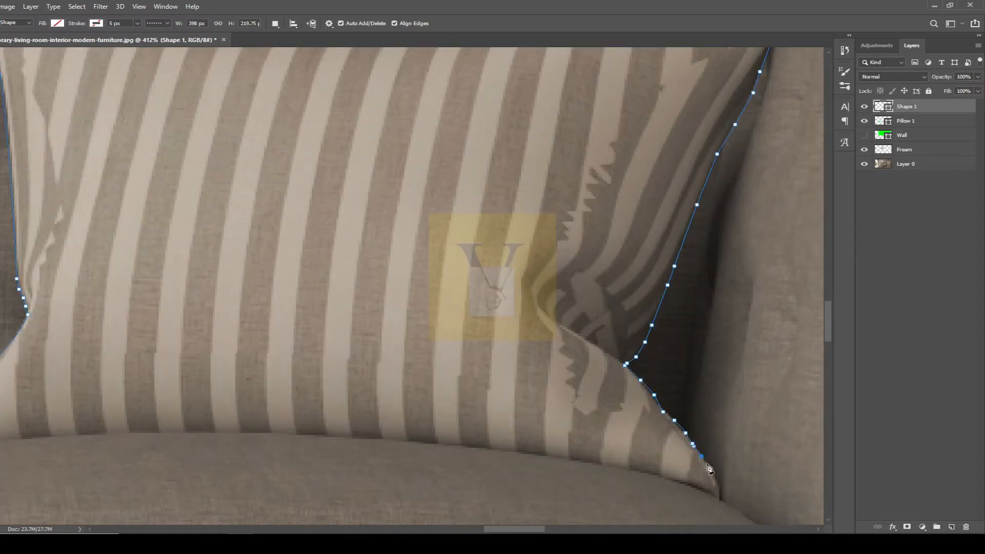
Finish the right pillow's lower right tip and curve the outline back along its bottom edge
scroll(605, 405, down, 3)
drag(1, 466, 5, 478)
key(ctrl+z)
scroll(535, 404, down, 2)
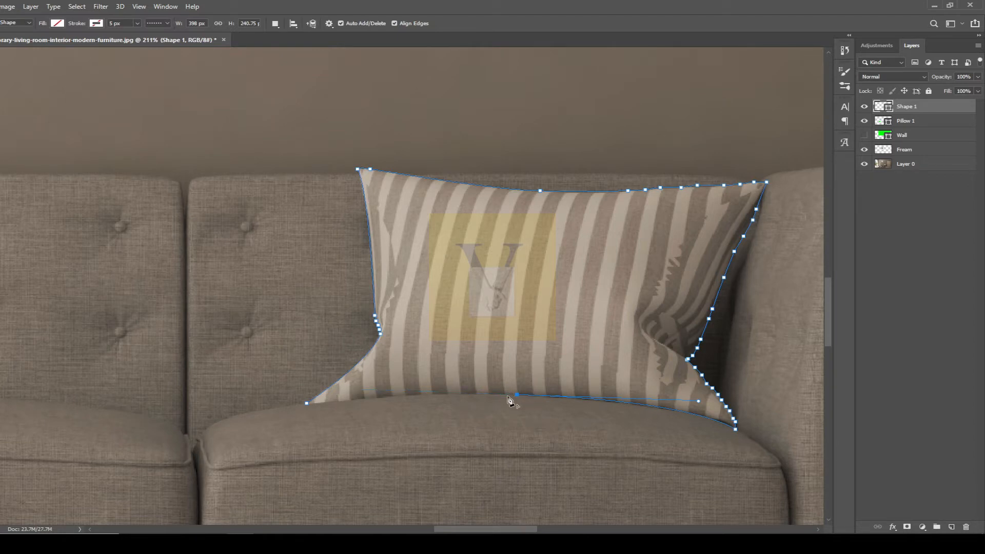
Fill the right pillow's shape with bright green and deselect its path
click(57, 24)
click(6, 76)
key(v)
click(897, 164)
Rename the right pillow's shape layer as pillow 2
click(898, 107)
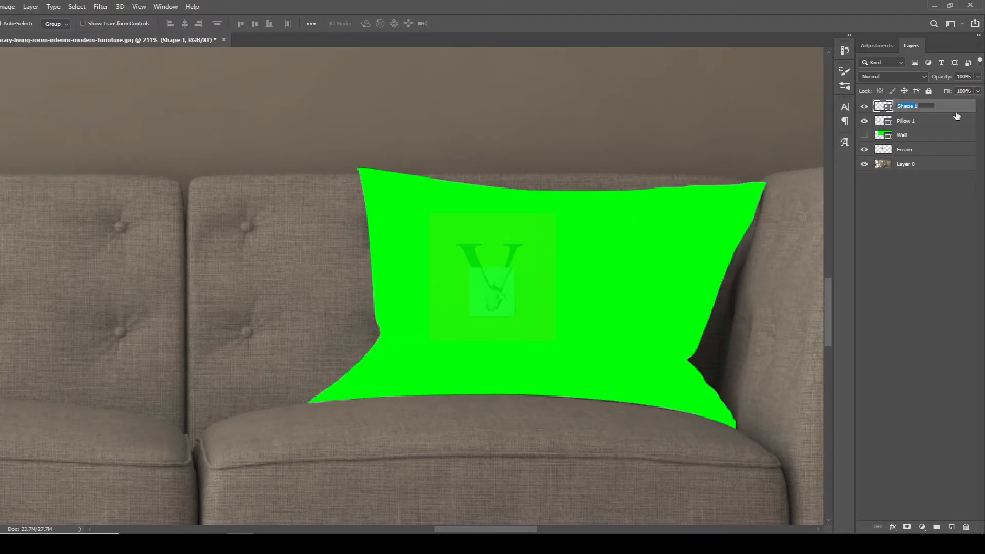
click(587, 150)
scroll(546, 139, down, 15)
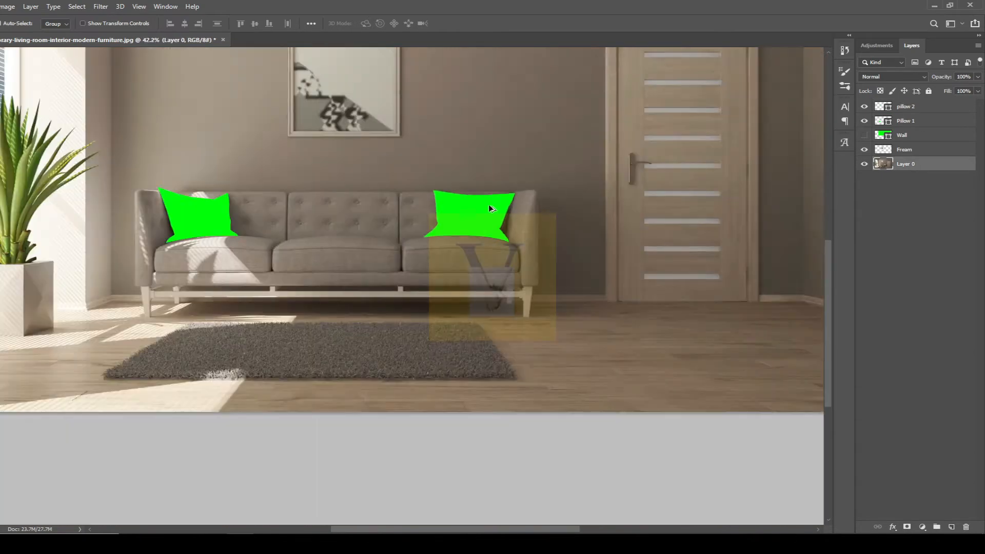
Show the Wall layer and place the Fream layer above it
click(488, 205)
scroll(533, 190, up, 3)
click(865, 135)
scroll(446, 218, up, 2)
scroll(445, 218, up, 2)
scroll(538, 205, down, 3)
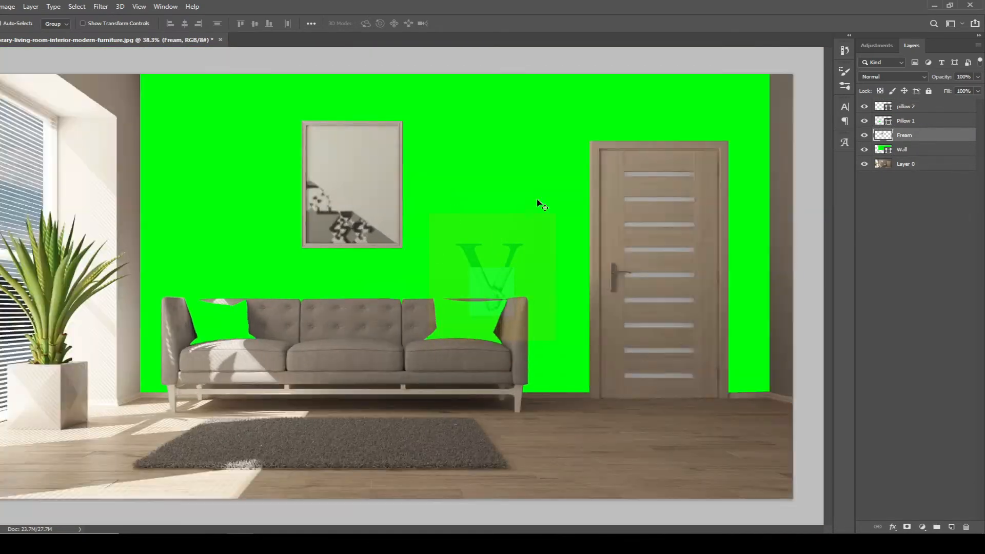
Hide every layer except Layer 0 and start a Pen outline at the rug's lower left corner
click(539, 205)
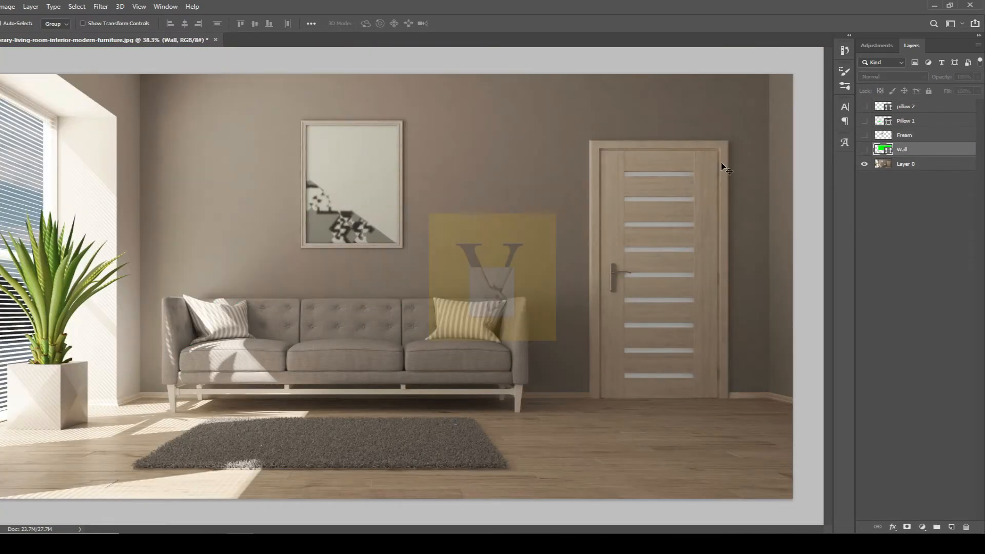
scroll(378, 340, up, 5)
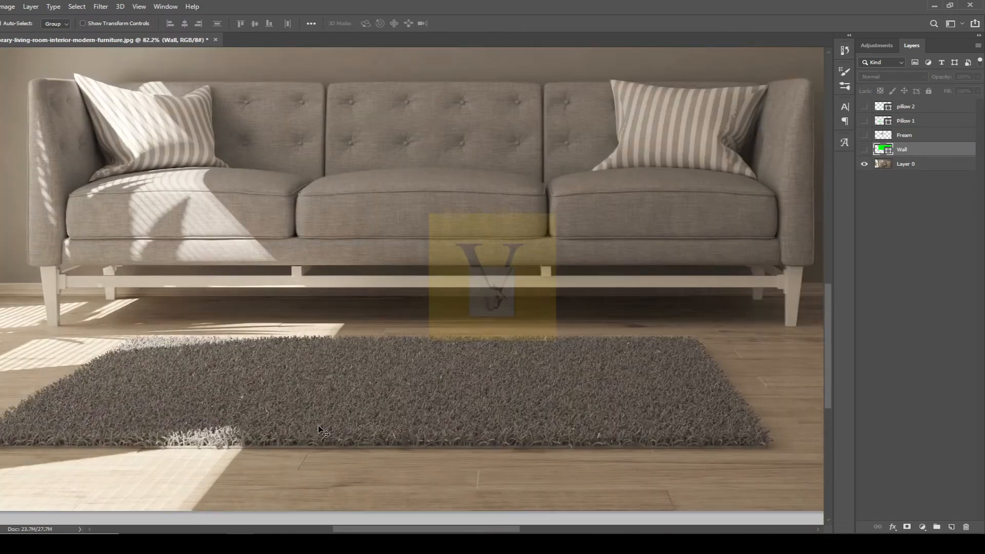
key(p)
scroll(99, 411, up, 3)
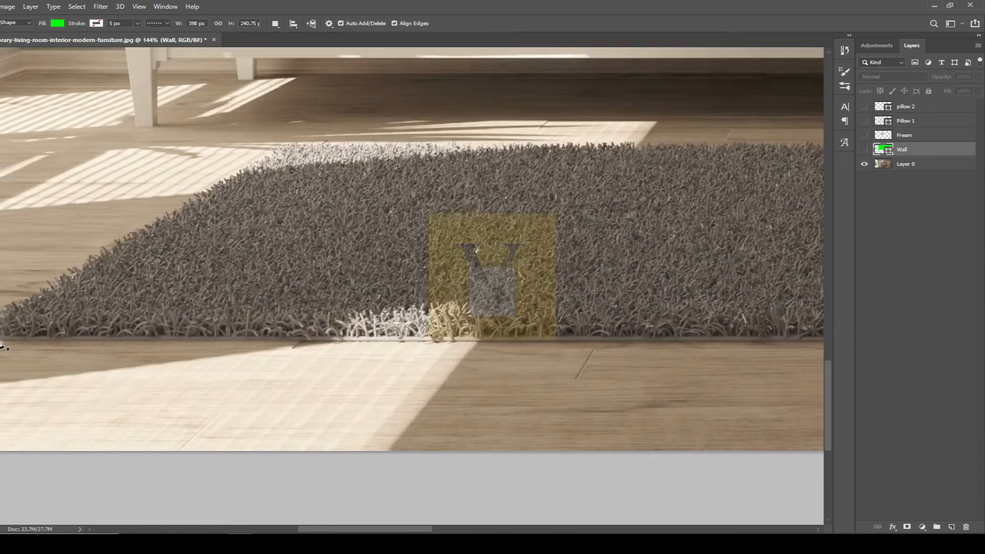
click(1, 339)
Trace the rug's bottom edge and around its lower right corner, with the shape fill set to none
scroll(6, 341, down, 3)
scroll(656, 341, up, 3)
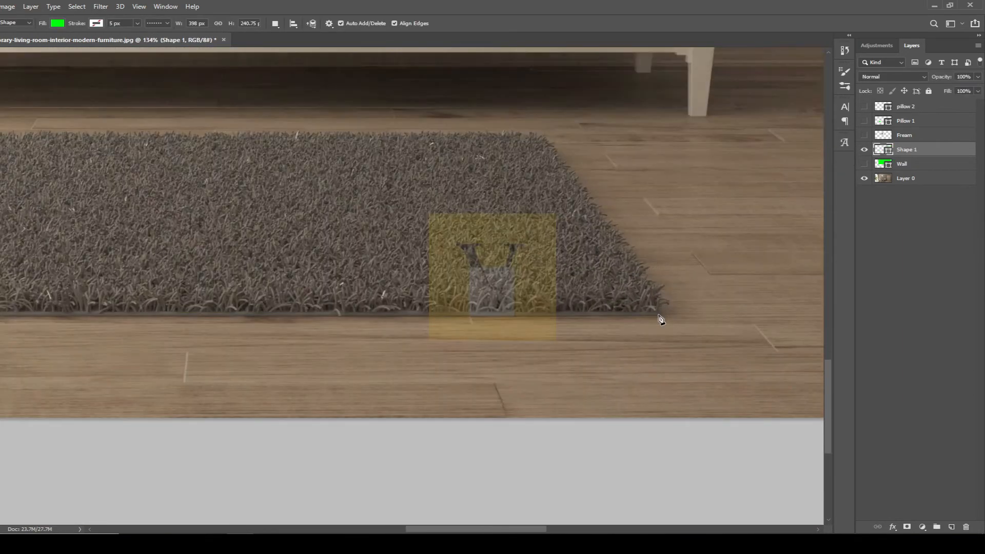
click(658, 314)
click(661, 307)
click(661, 297)
click(654, 285)
click(57, 23)
click(8, 44)
scroll(622, 306, down, 3)
scroll(564, 193, up, 4)
Trace the rug's right, upper and left edges and close the outline at the lower left corner
click(564, 193)
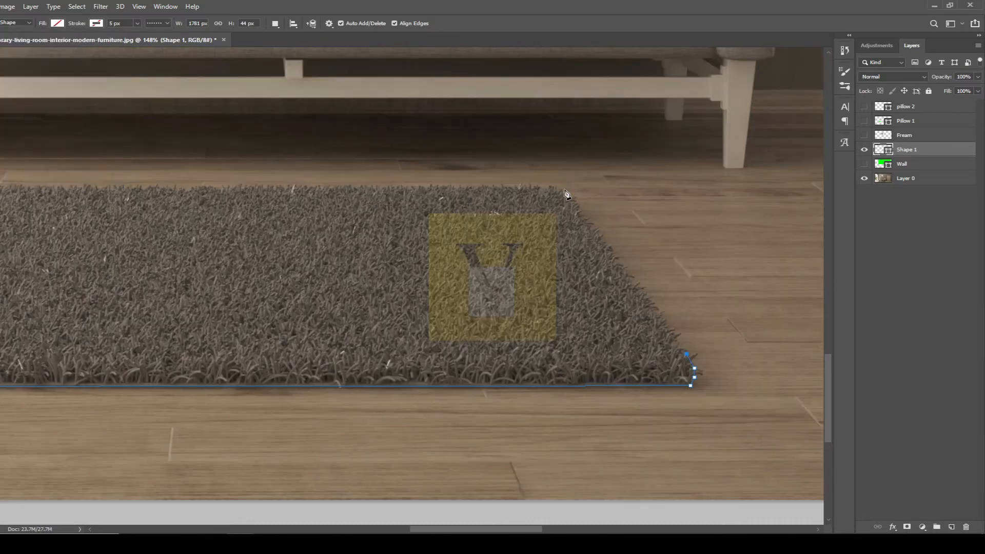
scroll(564, 194, down, 4)
click(106, 241)
scroll(264, 292, down, 3)
scroll(26, 339, up, 2)
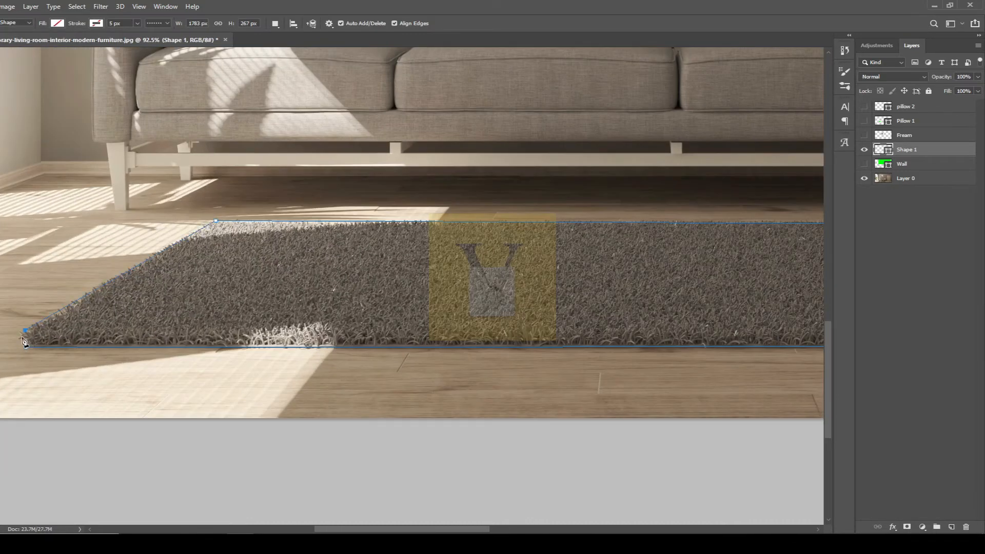
right_click(146, 306)
Fill the rug's shape with bright green and deselect its path
click(57, 23)
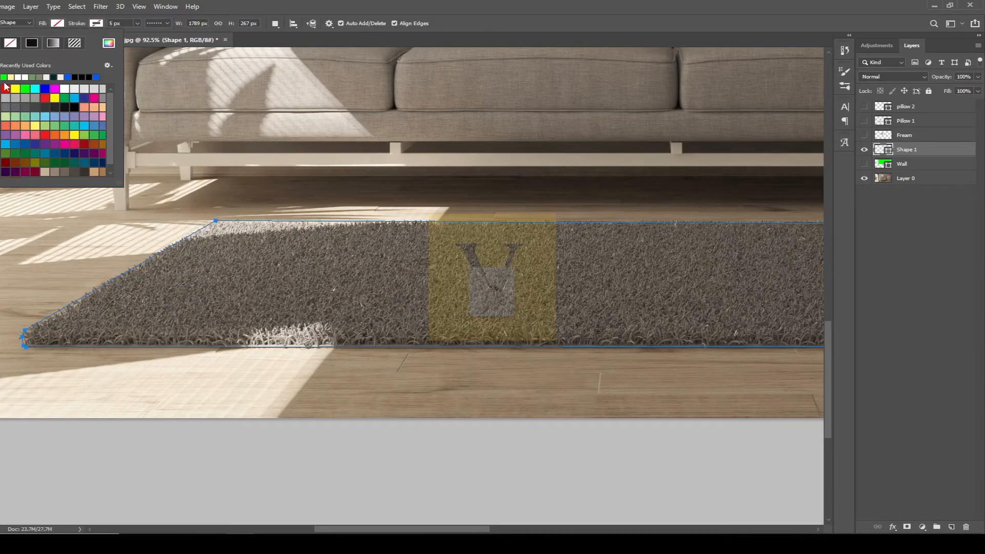
click(7, 77)
click(57, 23)
key(v)
click(185, 179)
click(266, 282)
Rename the rug's shape layer as Floor and hide it
scroll(267, 282, down, 4)
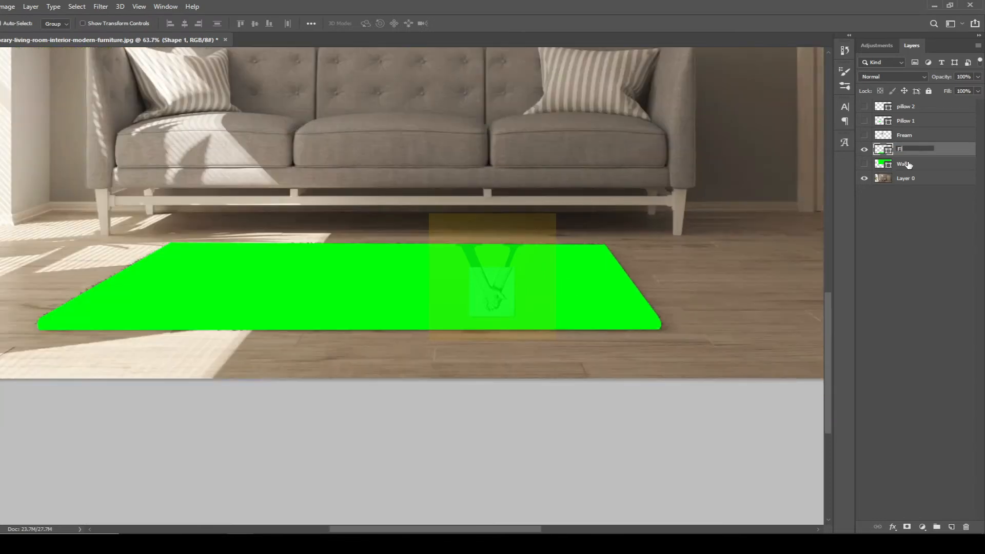
text(oor)
key(Return)
click(863, 149)
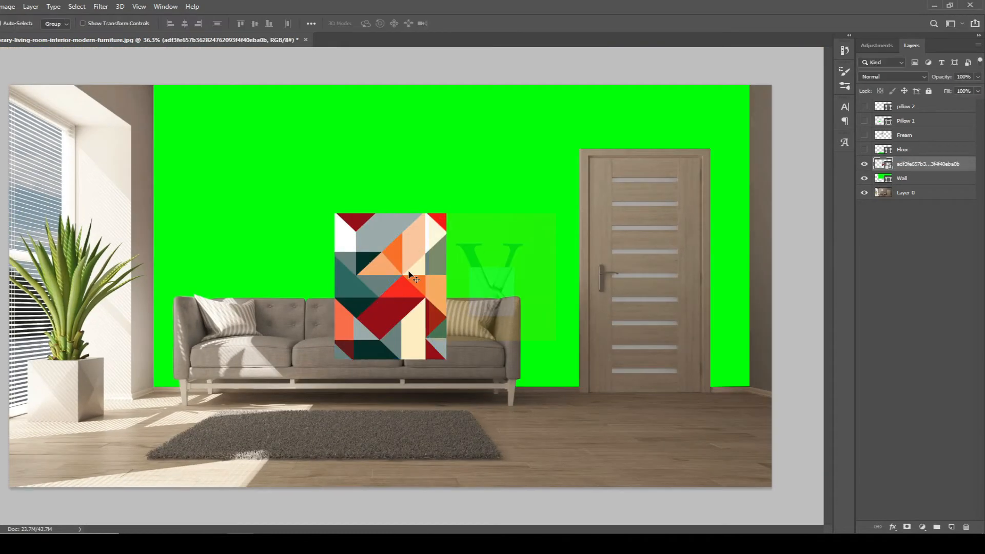
Move the geometric pattern image to the upper wall and duplicate it side by side into a row of six tiles
drag(411, 277, 412, 149)
drag(406, 150, 516, 156)
drag(528, 157, 641, 158)
drag(624, 155, 738, 151)
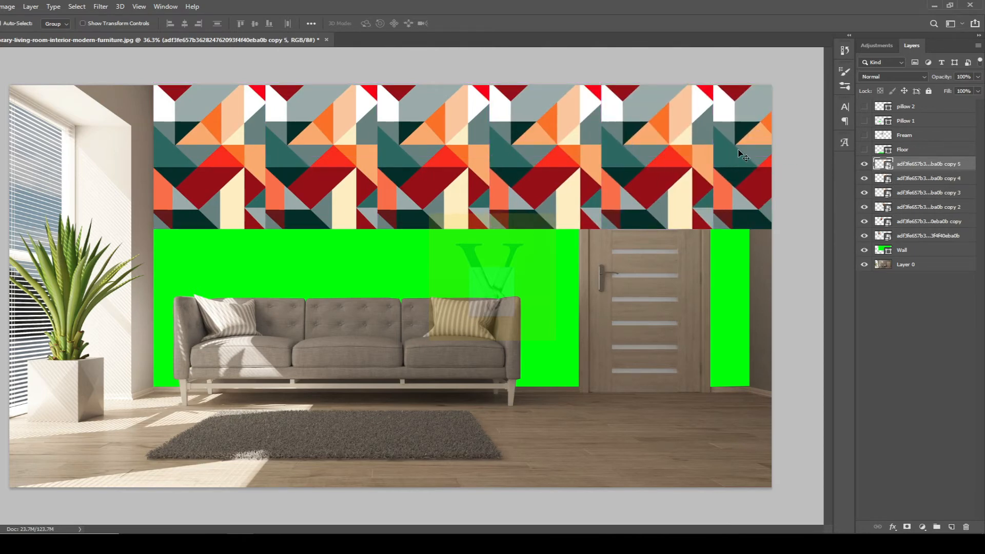
Select all six pattern tiles in the row and convert them into one smart object
shift+click(654, 154)
shift+click(544, 154)
shift+click(436, 156)
shift+click(328, 155)
shift+click(215, 155)
right_click(960, 220)
click(894, 204)
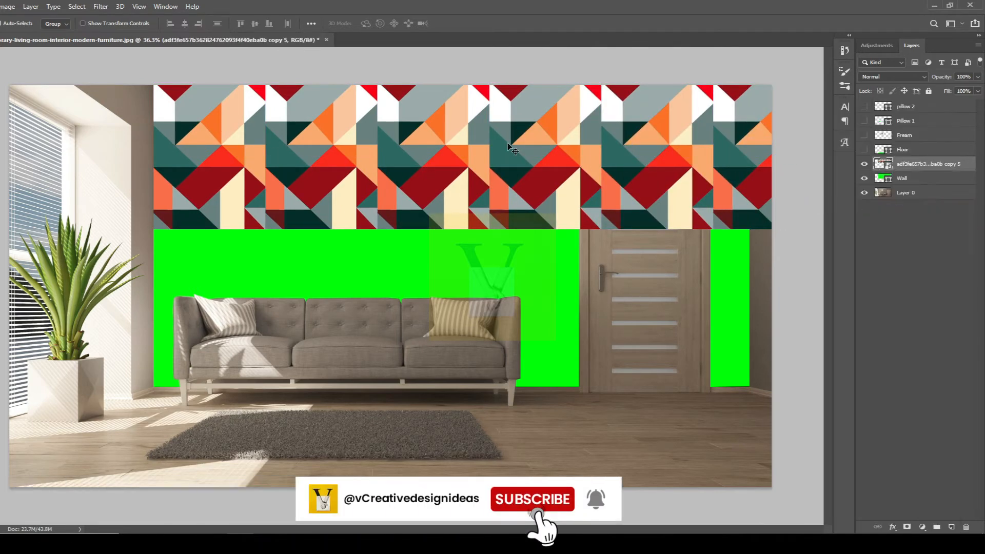
Duplicate the six-tile pattern row and place the copy directly beneath the original on the wall
drag(507, 146, 508, 290)
key(ctrl+z)
drag(507, 150, 508, 295)
Try flipping the lower pattern row horizontally, and undo the flip
key(ctrl+t)
right_click(536, 277)
click(564, 399)
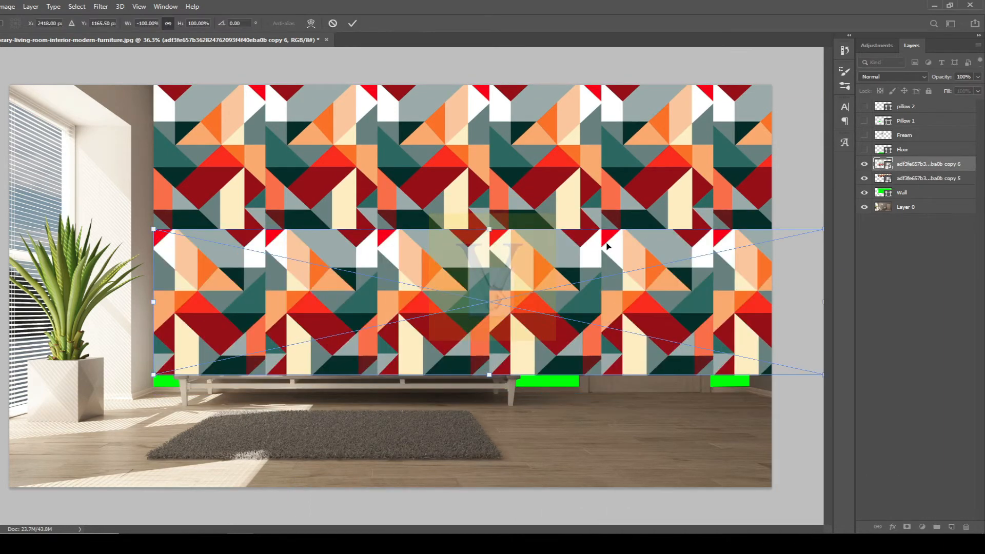
key(Return)
key(ctrl+z)
right_click(598, 256)
click(507, 290)
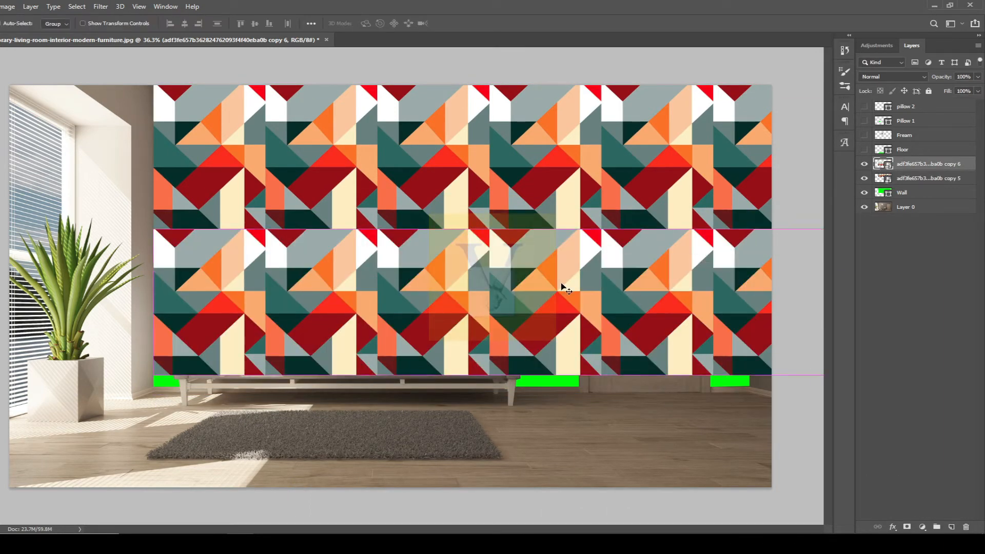
Flip the lower pattern row vertically so that it mirrors the upper row
key(ctrl+t)
right_click(576, 299)
click(630, 426)
key(Return)
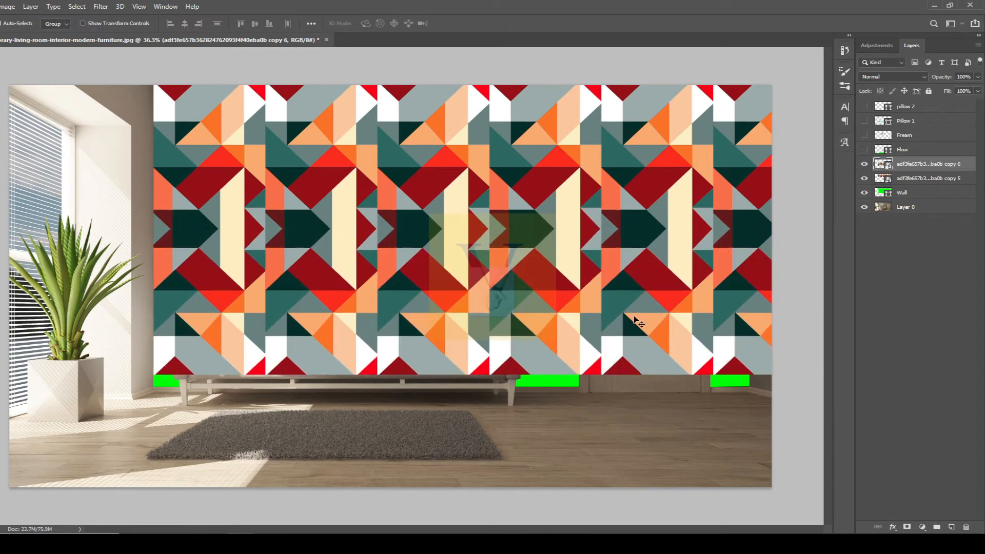
Scale both pattern rows together to 105.63% so they reach the wall's lower edge, and clip them to the Wall shape
key(ctrl+t)
drag(491, 374, 490, 391)
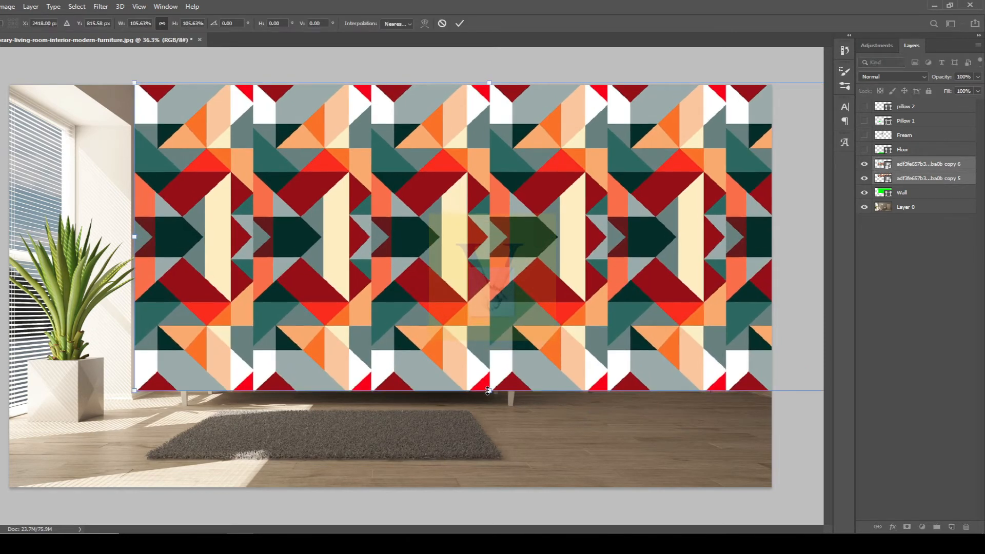
key(Return)
right_click(946, 178)
click(830, 315)
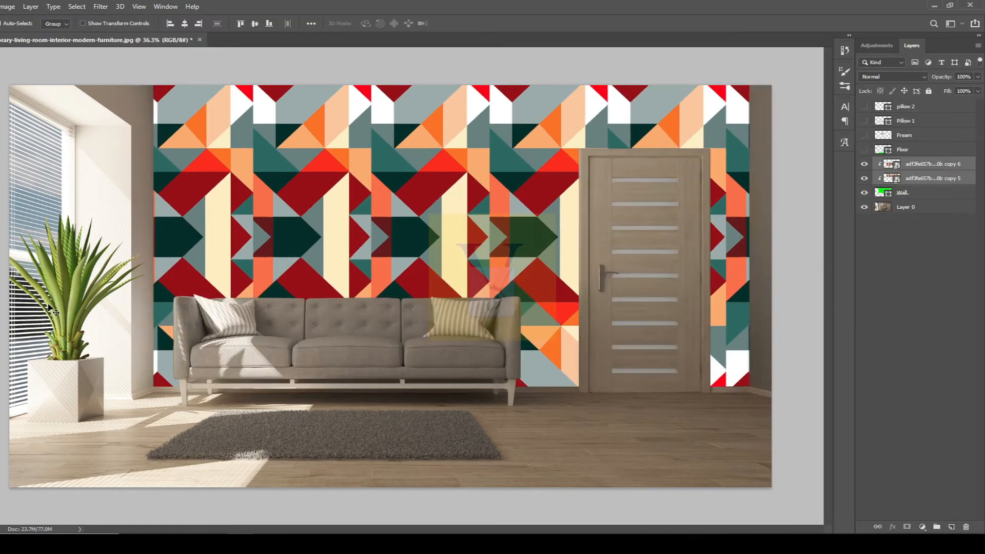
Show the Fream layer and combine the two pattern rows into one smart object clipped to the Wall shape
click(864, 135)
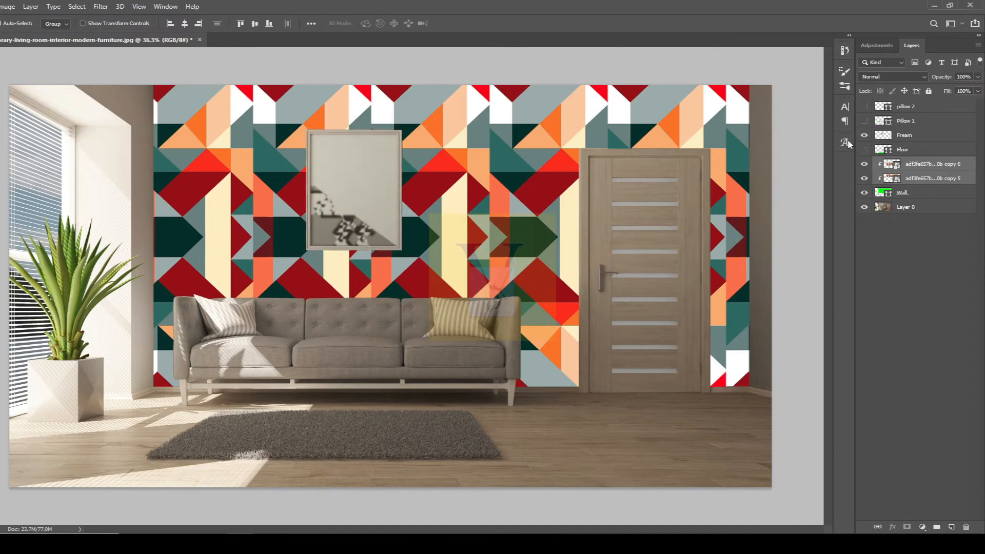
right_click(925, 182)
click(846, 314)
click(892, 76)
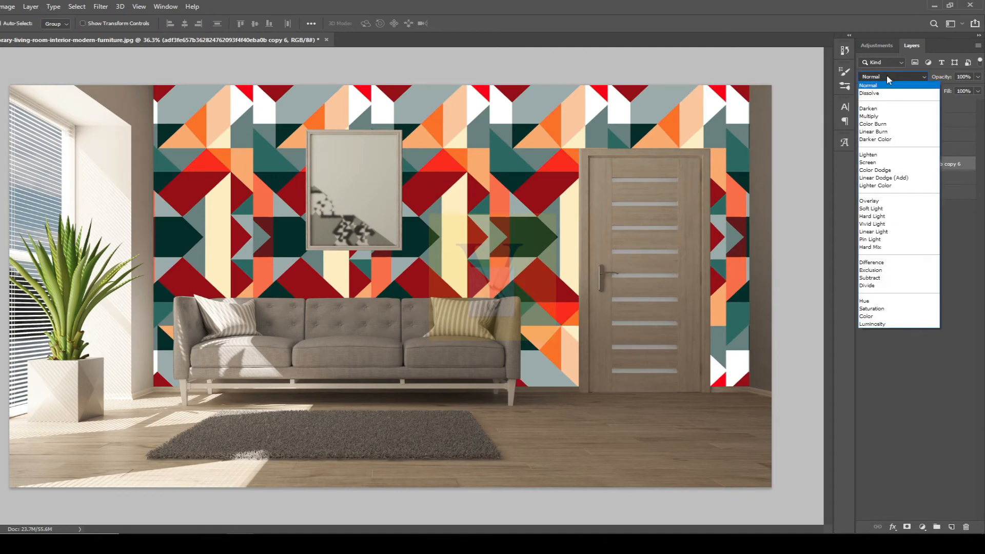
click(887, 75)
click(320, 326)
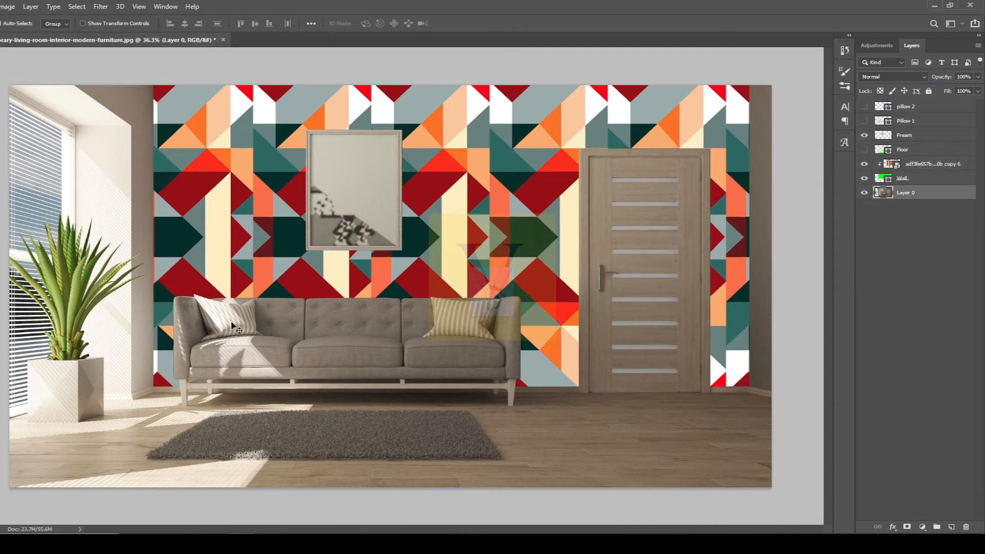
click(915, 246)
Load the Pillow 1 shape's outline as a selection and copy that area of Layer 0 onto a new layer
click(921, 121)
click(864, 121)
scroll(236, 313, up, 8)
ctrl+click(883, 121)
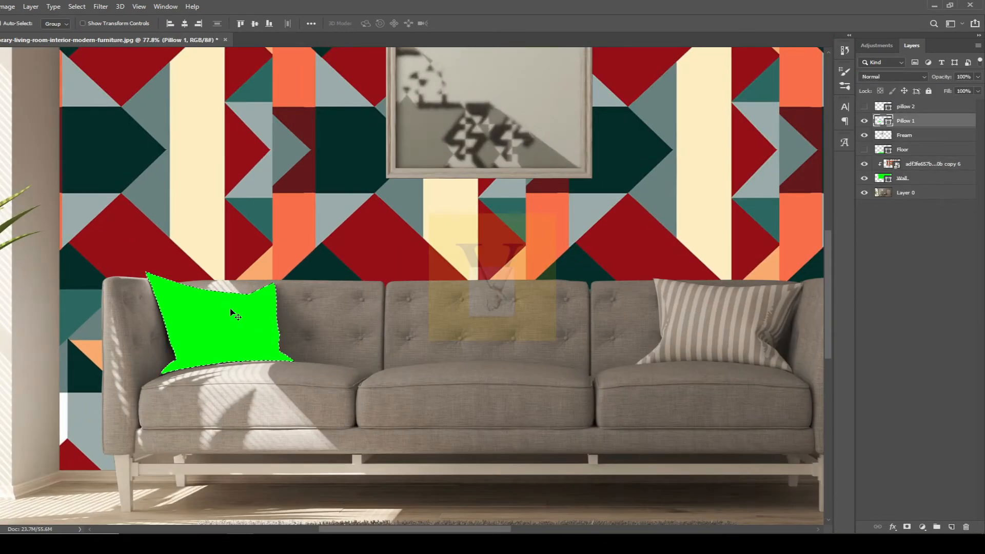
scroll(236, 313, up, 4)
click(864, 121)
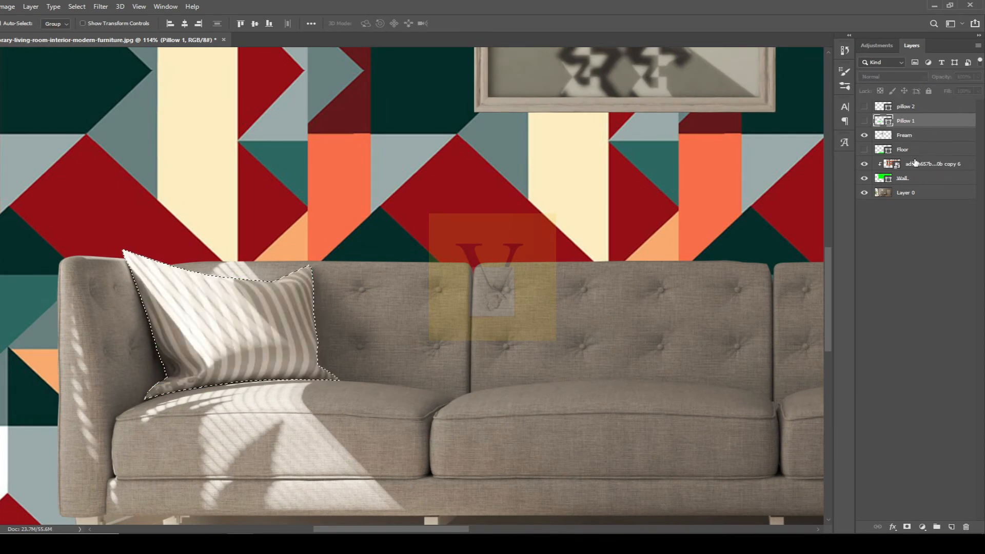
click(915, 193)
key(ctrl+j)
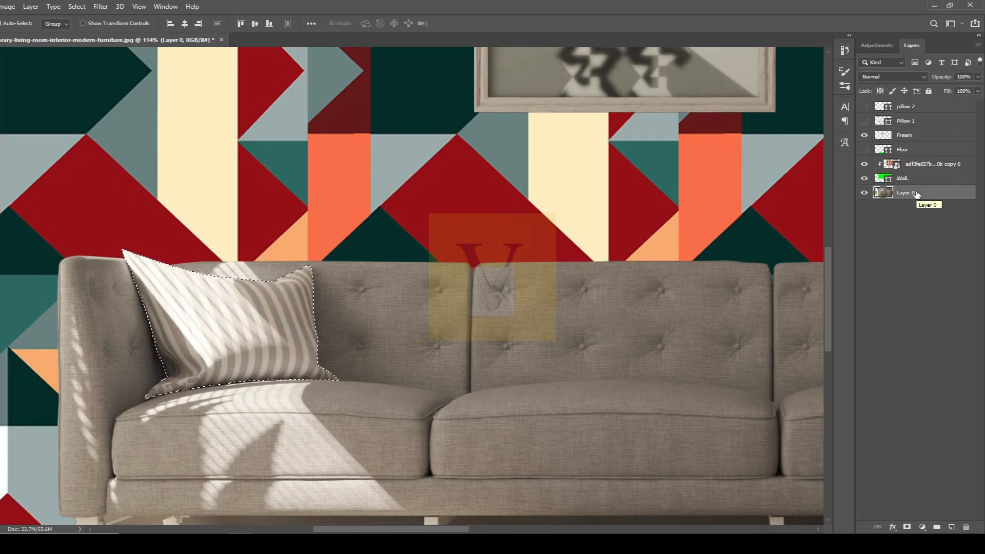
Move the copied pillow layer directly above Pillow 1 and make both layers visible
drag(917, 193, 867, 127)
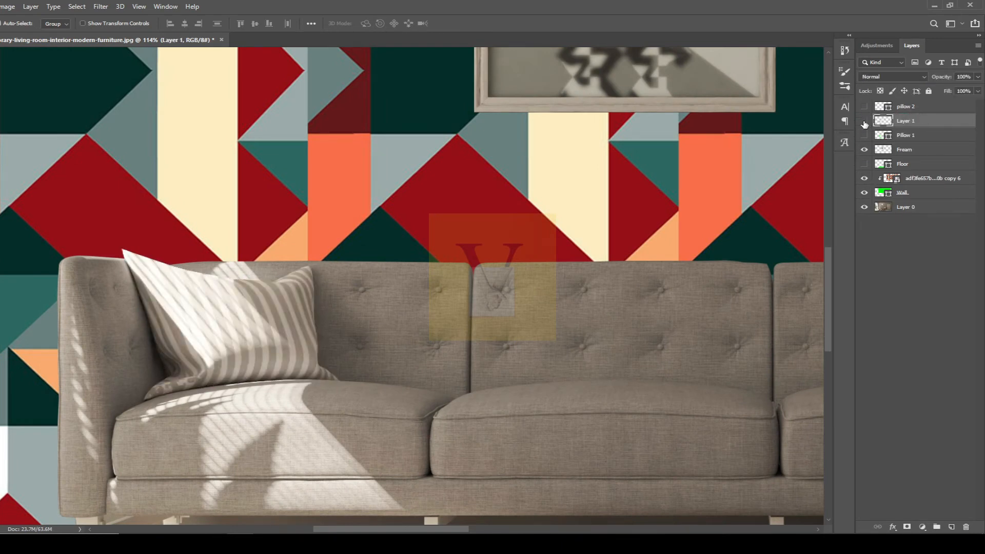
click(864, 135)
click(864, 121)
click(865, 122)
click(865, 122)
click(864, 135)
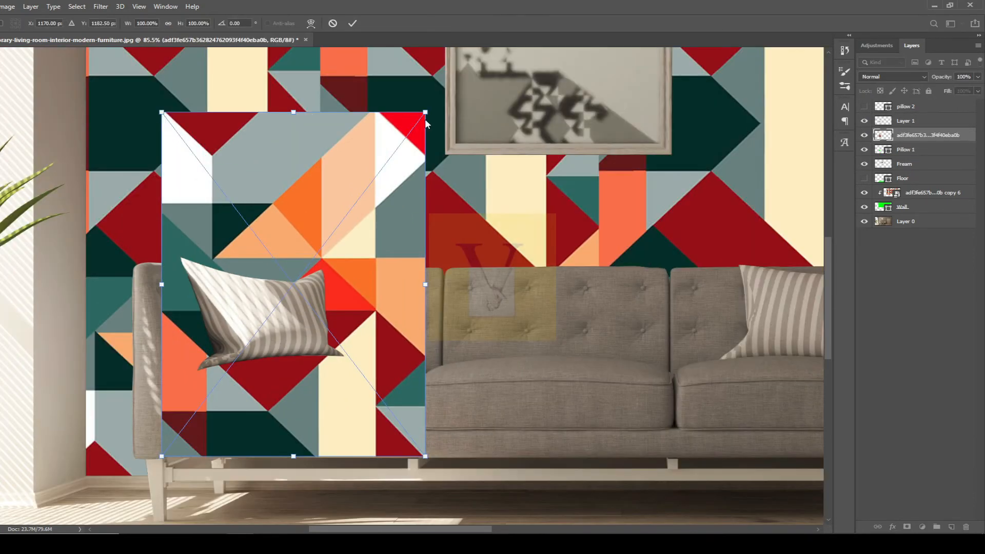
Turn the pattern image sideways and shrink it so that it just covers the left pillow
drag(293, 112, 293, 257)
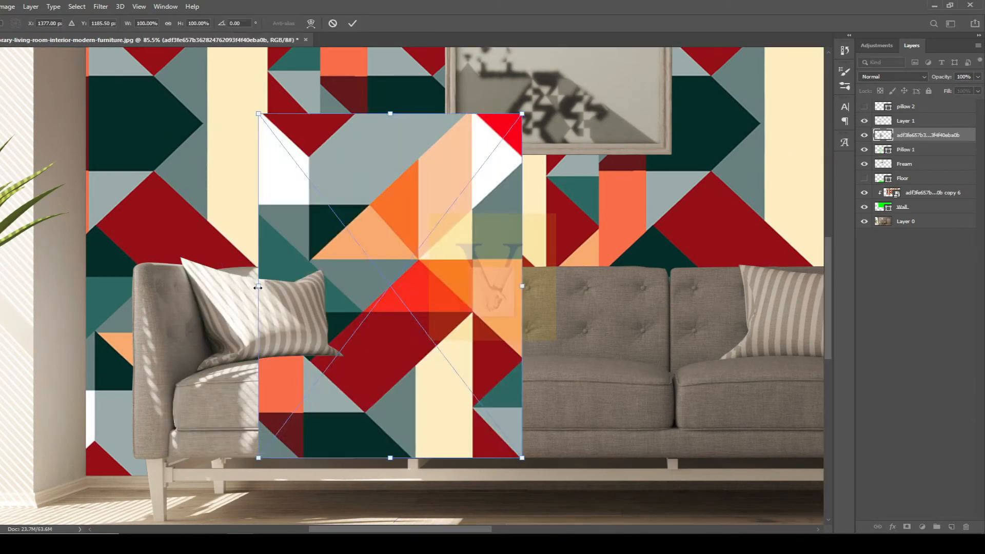
key(Return)
drag(413, 335, 320, 327)
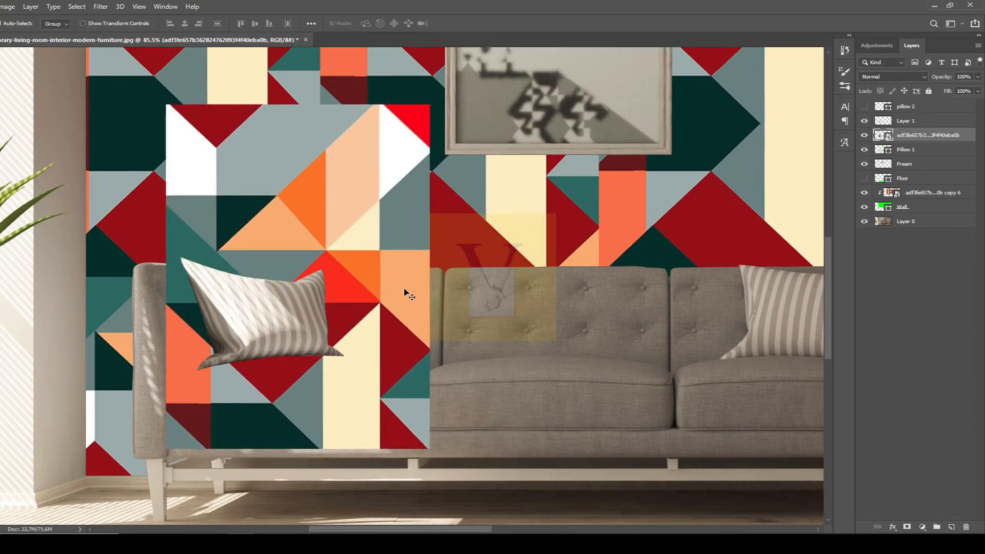
key(ctrl+t)
drag(430, 105, 393, 235)
drag(166, 206, 176, 218)
drag(364, 221, 380, 417)
drag(369, 349, 366, 330)
key(Return)
Clip the pattern image to the Pillow 1 shape and set the pillow copy above it to Multiply
right_click(923, 137)
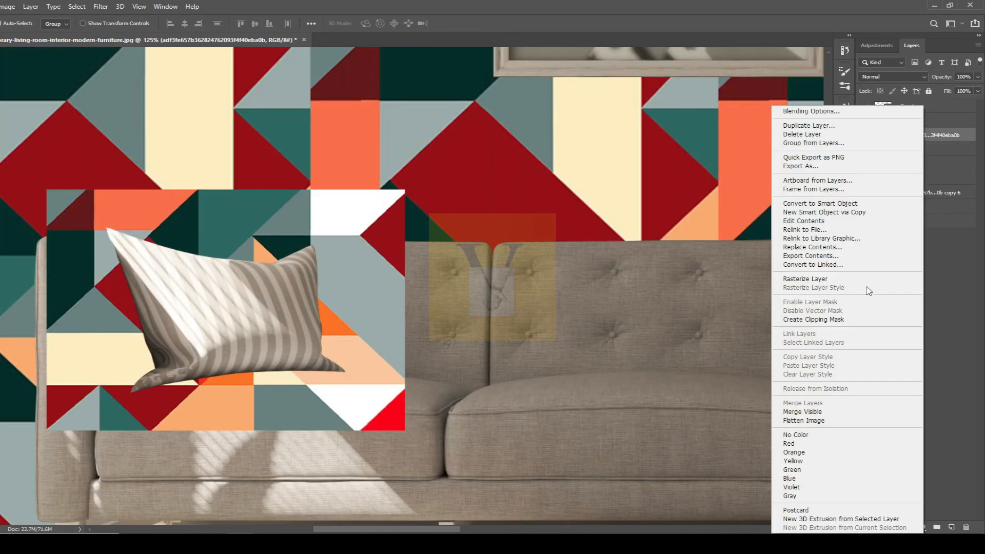
click(866, 290)
click(864, 122)
click(864, 121)
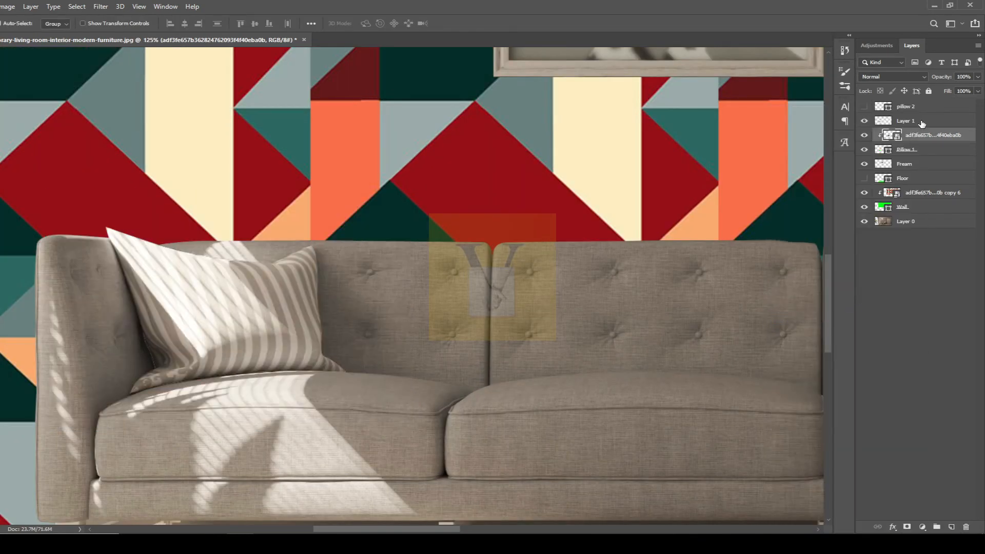
click(918, 122)
click(892, 76)
click(888, 120)
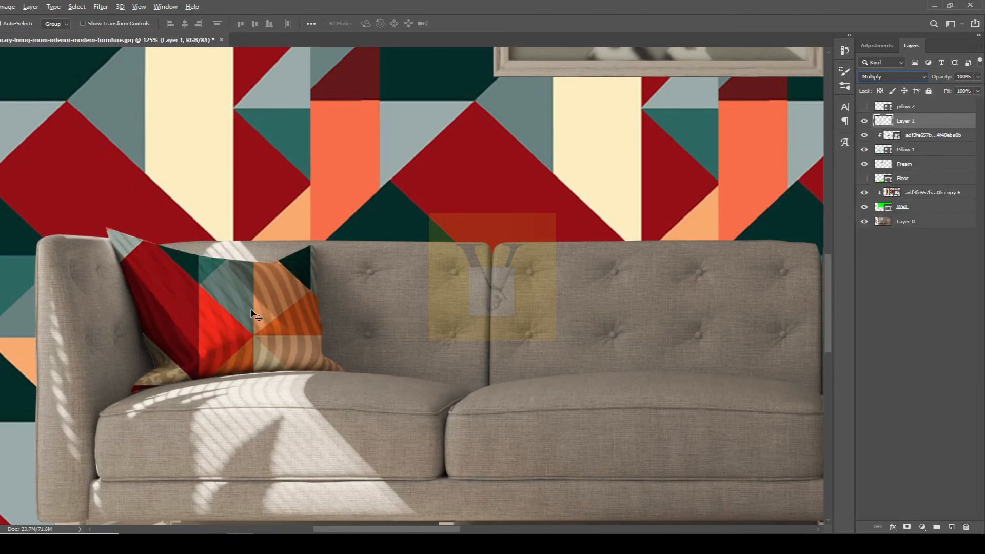
Select the right pillow's outline from pillow 2, copy that area of Layer 0, and place the copy above pillow 2
scroll(114, 267, down, 9)
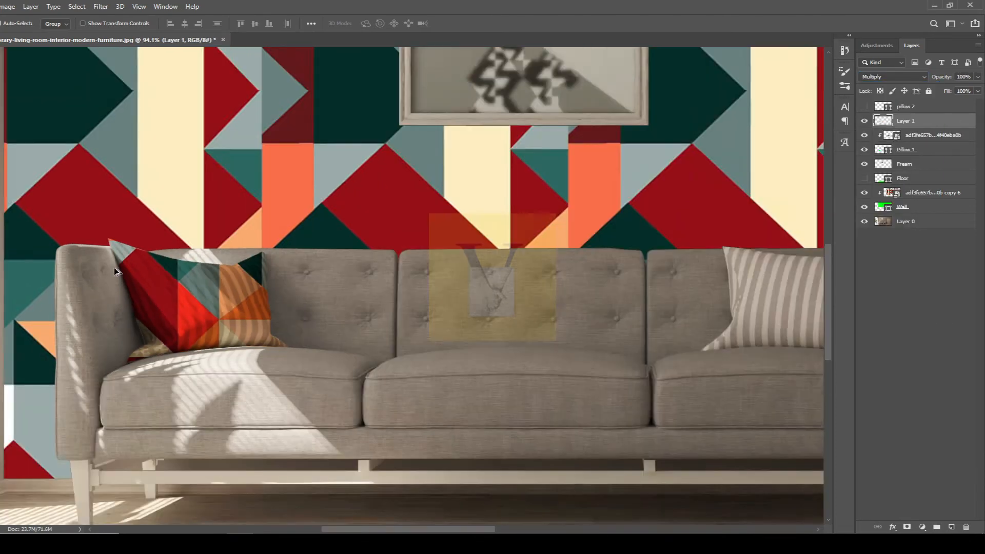
scroll(571, 308, up, 5)
click(898, 221)
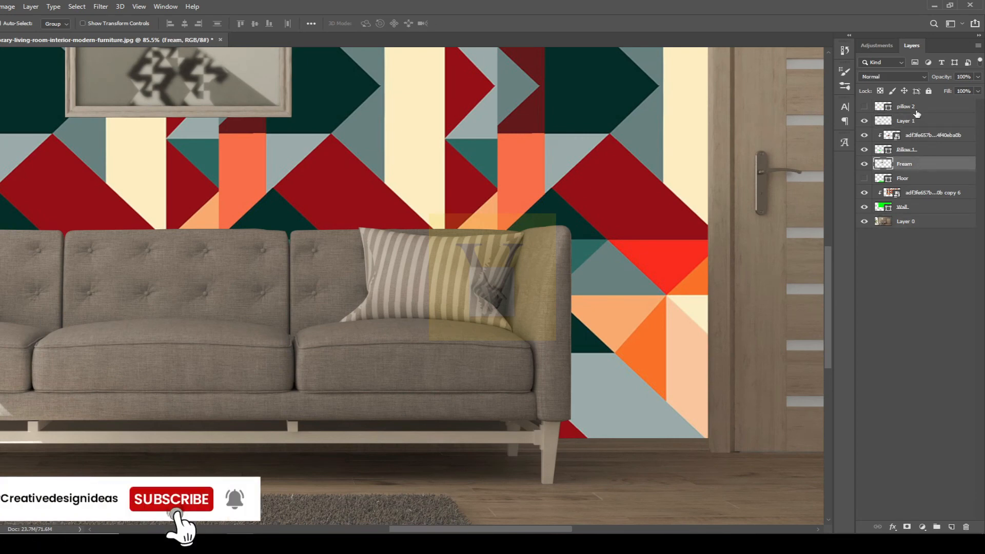
click(905, 106)
click(864, 106)
click(864, 106)
click(916, 224)
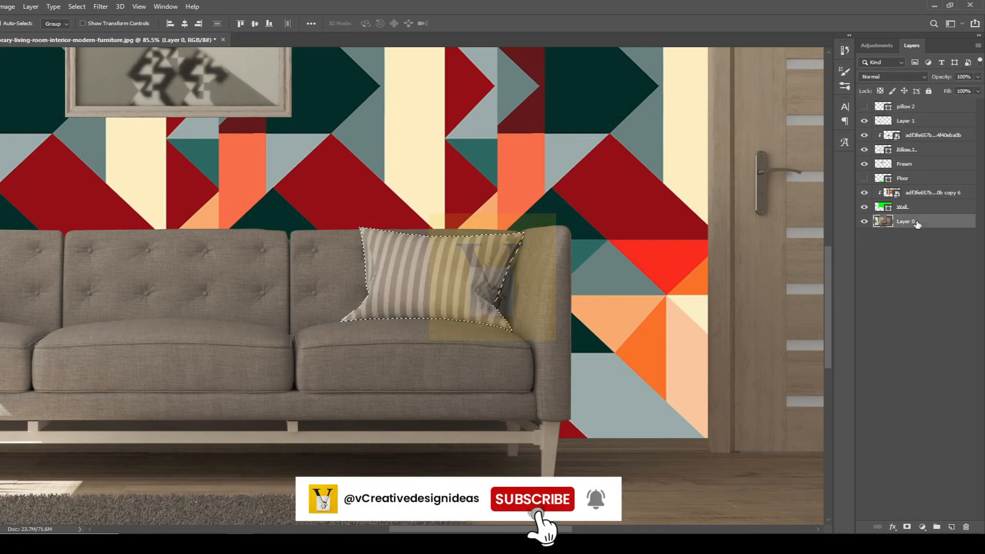
drag(917, 214, 918, 106)
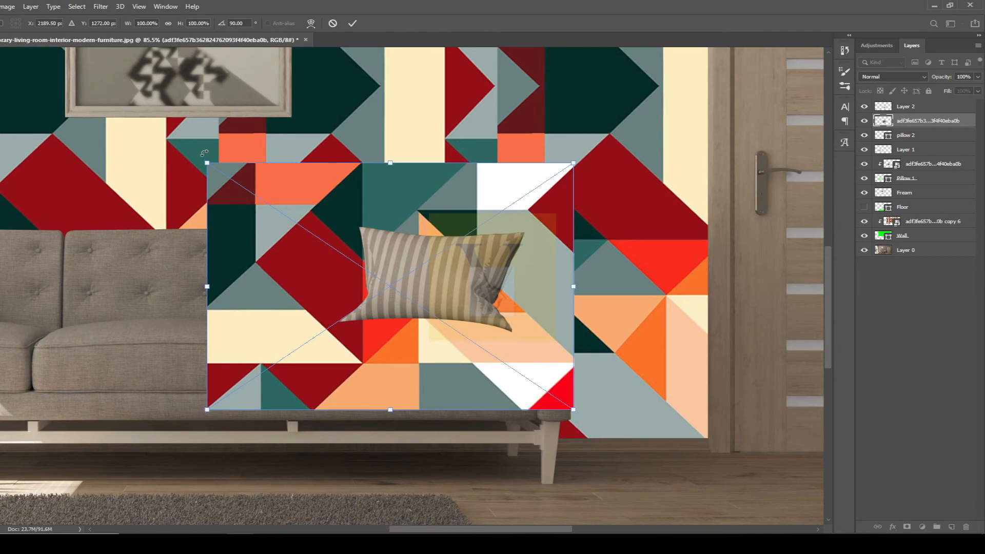
Scale the sideways pattern image to about 57% and fit it over the right pillow
drag(204, 154, 201, 166)
key(ctrl+z)
drag(207, 409, 317, 338)
drag(574, 160, 540, 205)
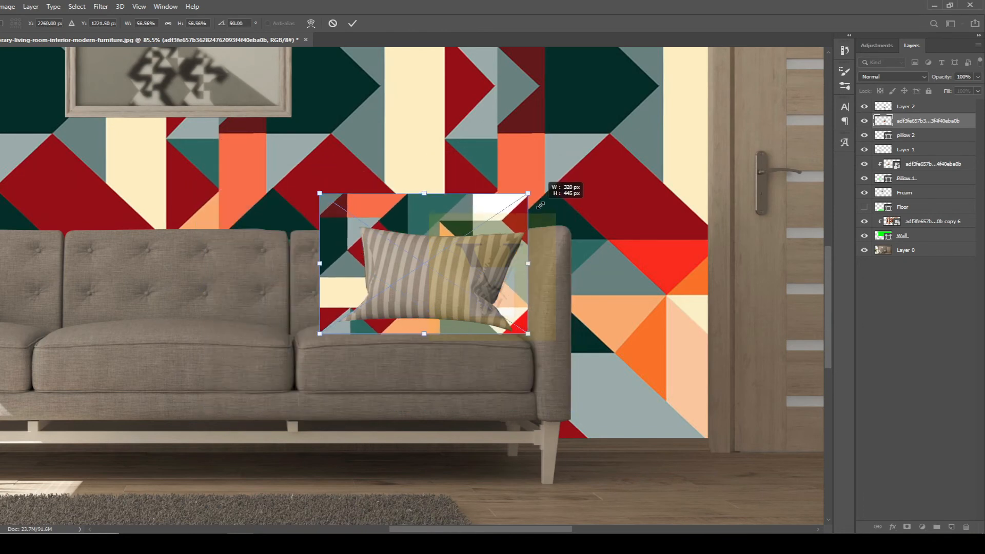
key(Return)
Clip the pattern image to the pillow 2 shape and set Layer 2 above it to Multiply
right_click(924, 124)
click(855, 320)
click(913, 107)
click(894, 76)
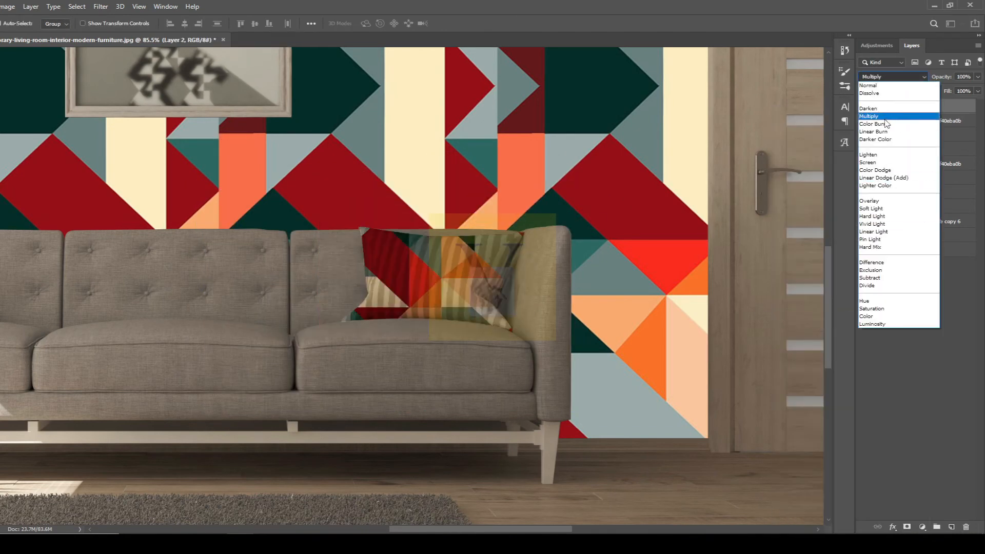
click(885, 118)
click(576, 277)
Load the Wall shape's outline as a selection and copy that area of Layer 0 onto a new layer above the wall pattern
scroll(472, 292, down, 6)
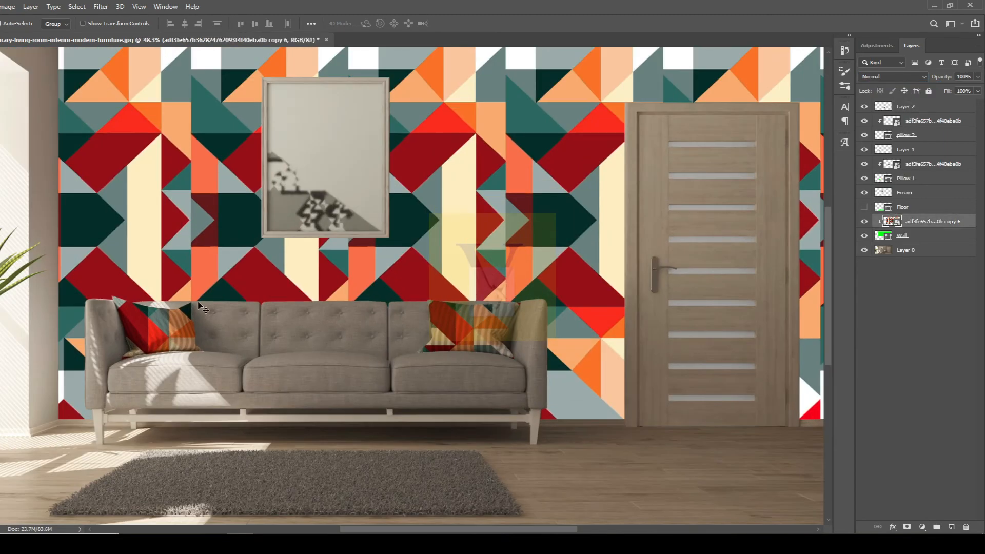
click(892, 235)
ctrl+click(884, 237)
scroll(213, 221, down, 4)
scroll(213, 220, up, 1)
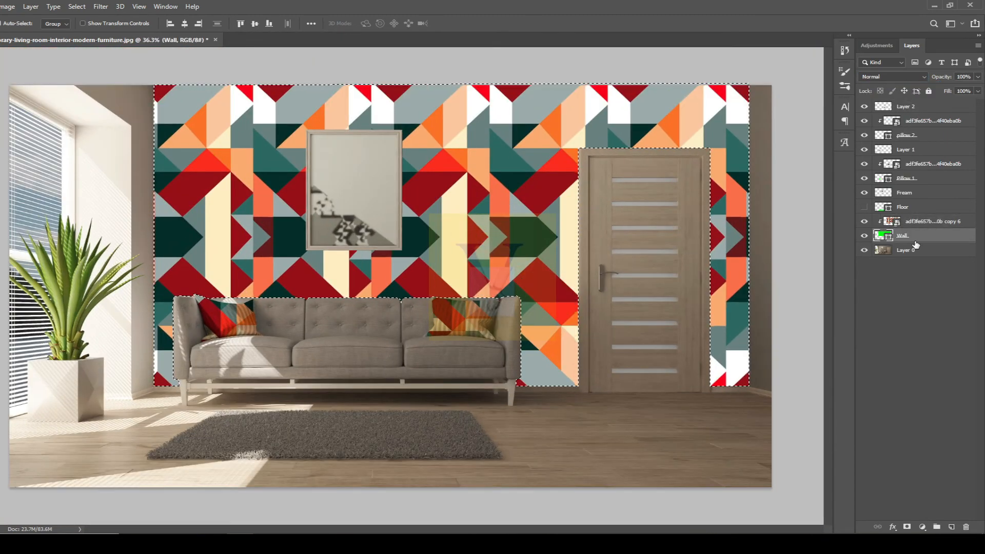
click(925, 250)
click(933, 208)
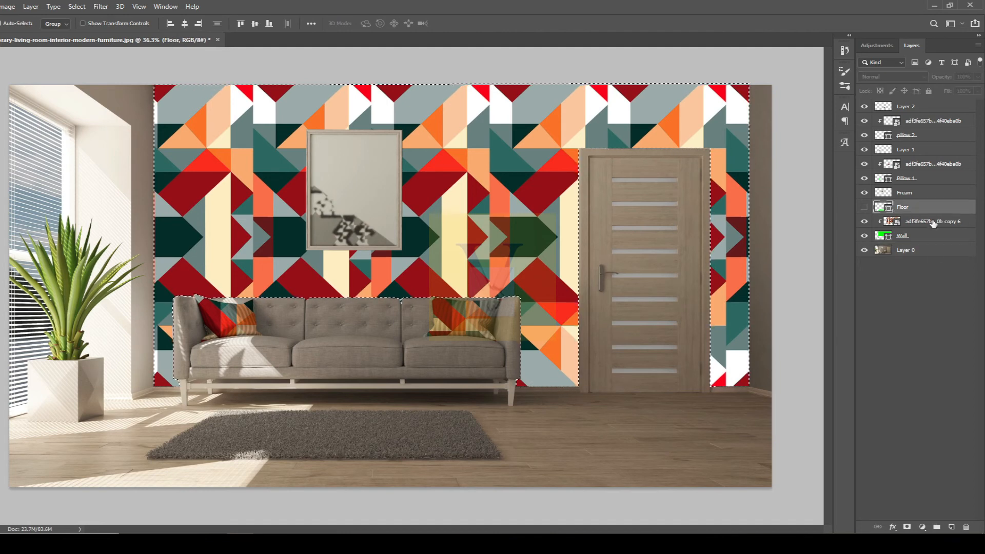
key(ctrl+alt+shift+n)
drag(946, 208, 946, 229)
key(ctrl+v)
Set the copied wall layer's blending mode to Multiply and deselect all layers
click(891, 77)
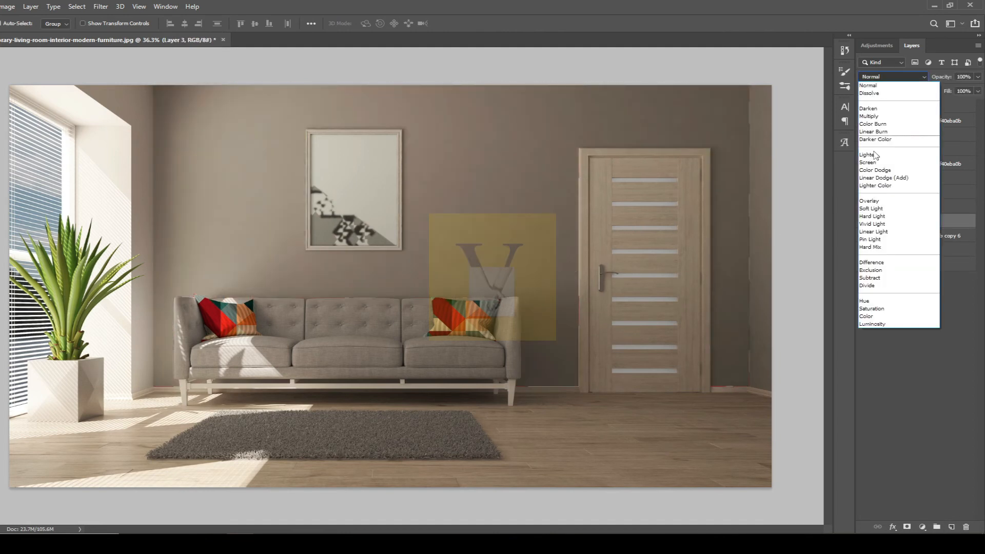
click(872, 116)
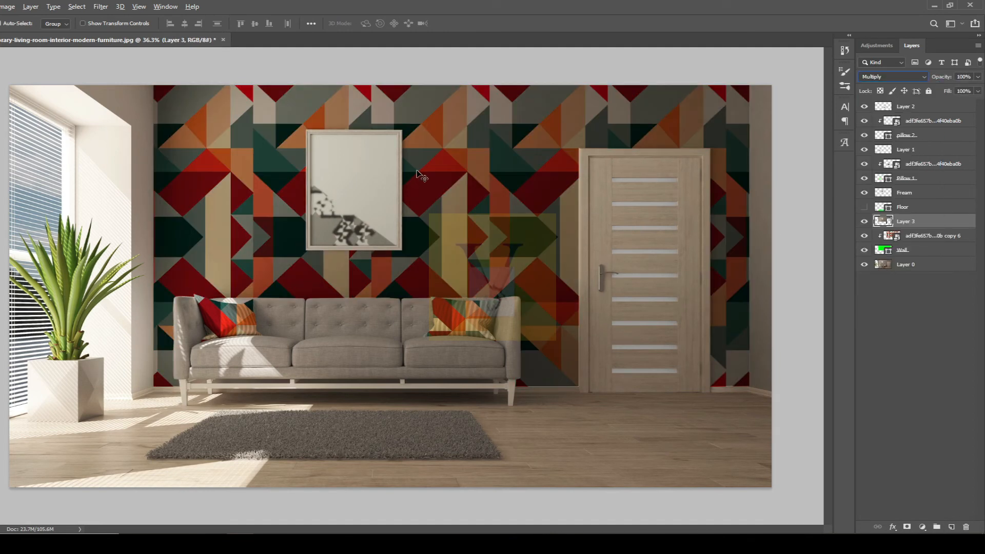
click(923, 265)
click(918, 318)
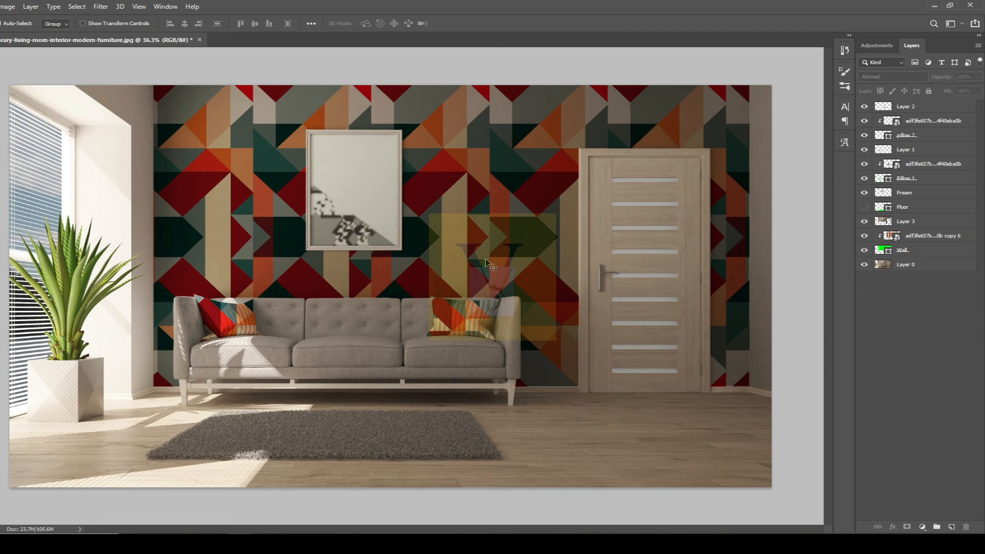
Move the Floor shape to the front of the layer stack, show it, and copy the rug from Layer 0 above it
scroll(487, 264, up, 3)
click(932, 207)
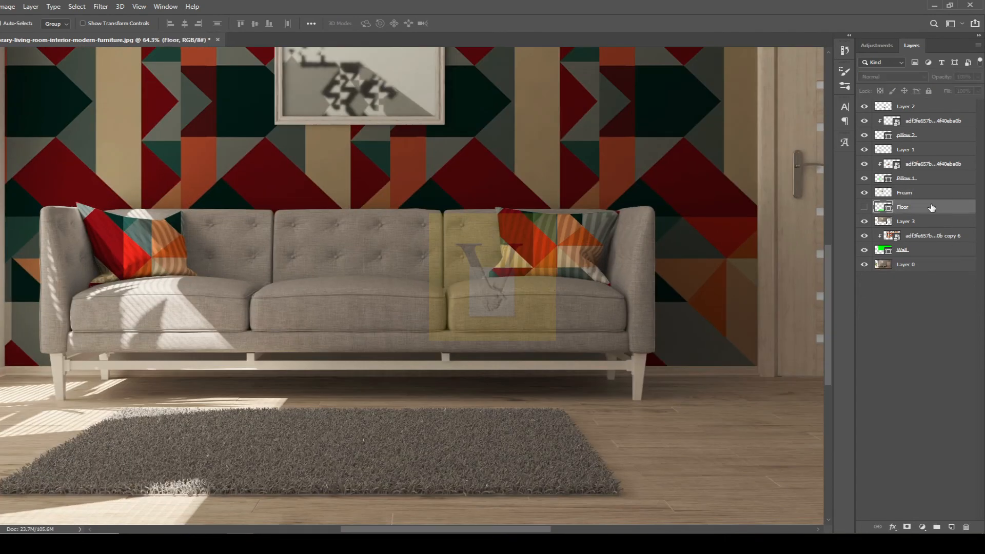
drag(931, 207, 923, 105)
click(864, 106)
scroll(351, 383, up, 1)
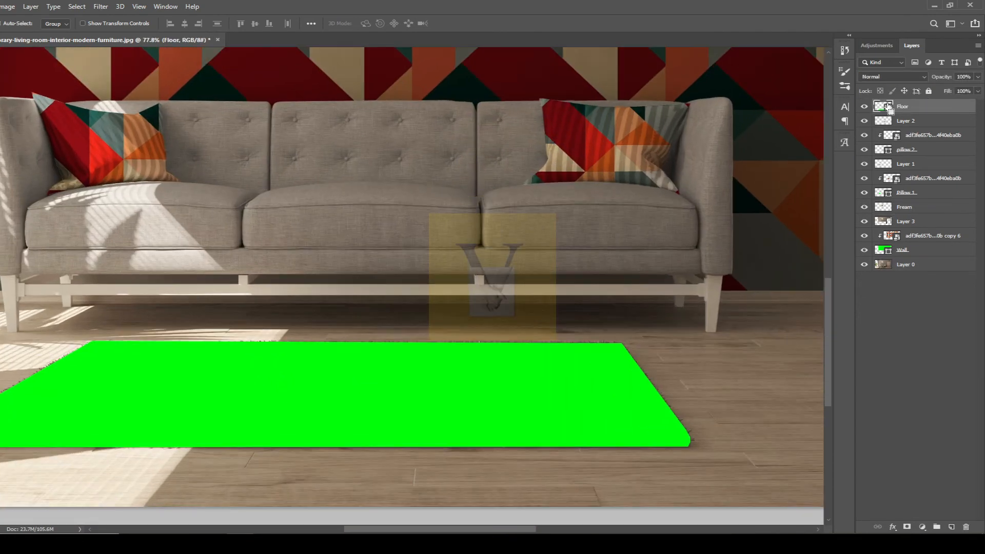
click(918, 265)
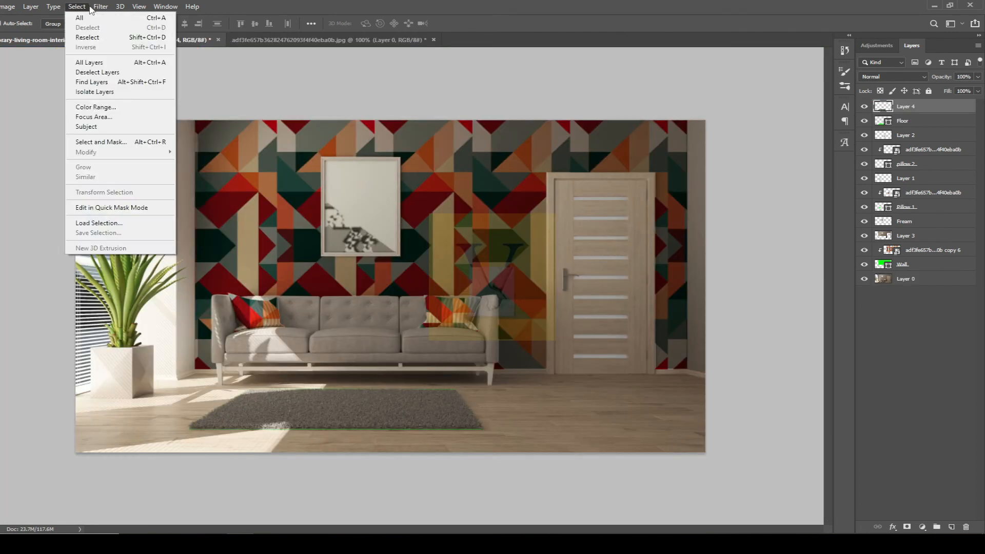
Open the Vanishing Point filter and outline the rug with a four-corner perspective plane
click(121, 95)
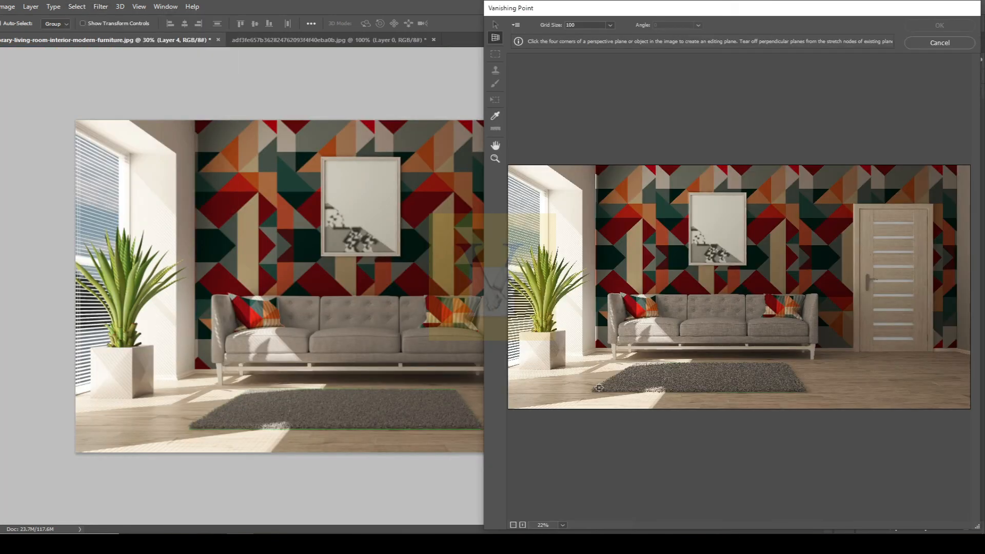
click(809, 392)
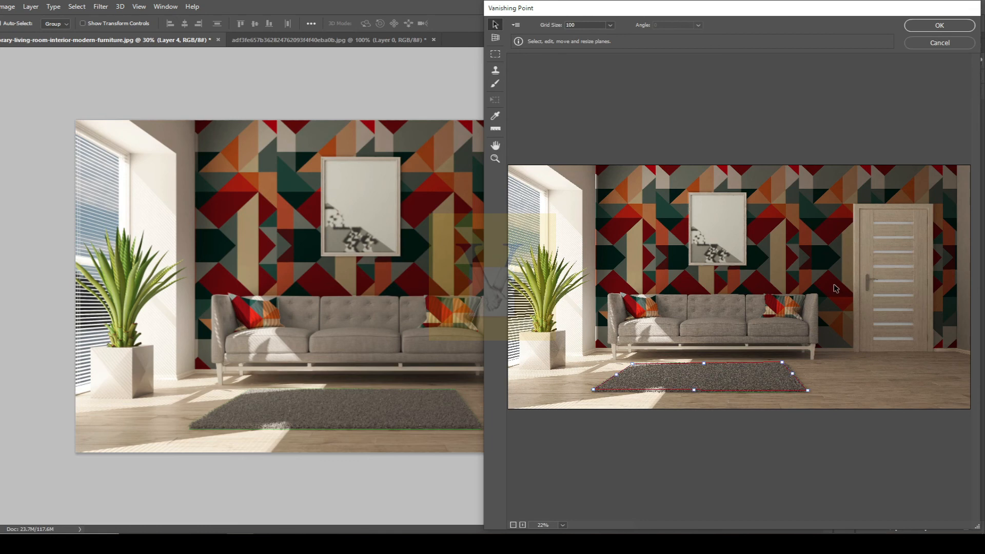
Paste the geometric pattern into Vanishing Point, place it inside the rug's perspective plane so it covers the rug, and apply the filter
key(ctrl+v)
drag(571, 184, 706, 373)
key(t)
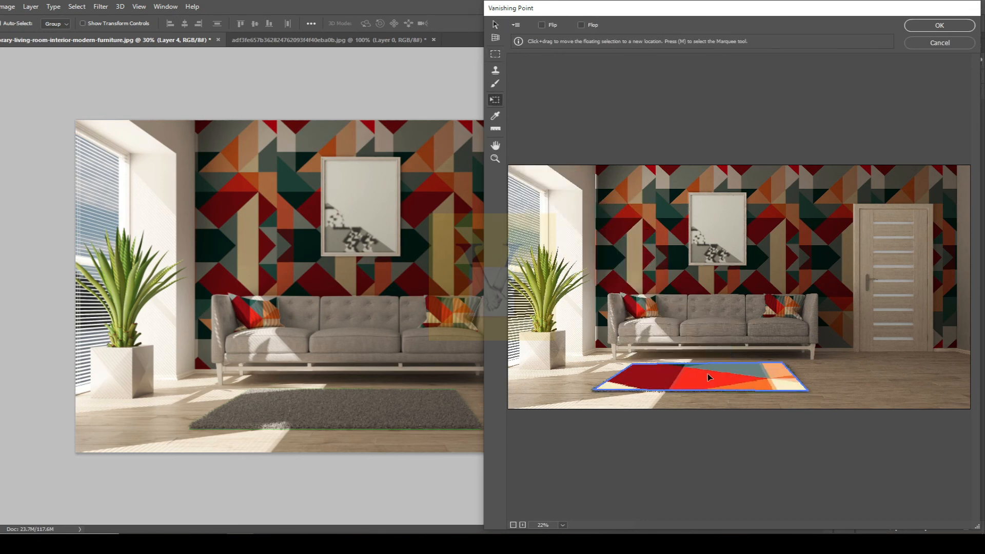
click(938, 26)
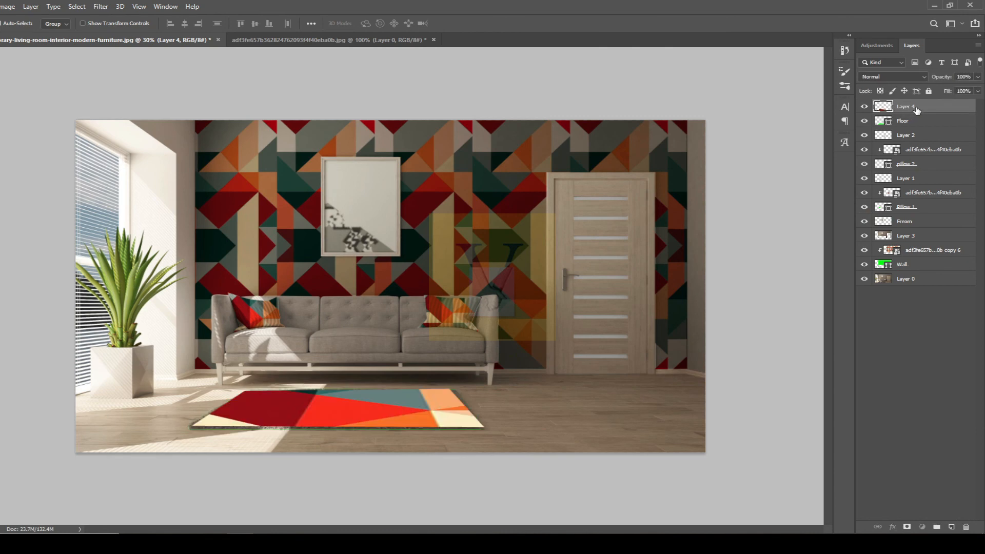
Copy the rug area of Layer 0 onto a new layer above the rug pattern and hide that copy
scroll(356, 447, up, 3)
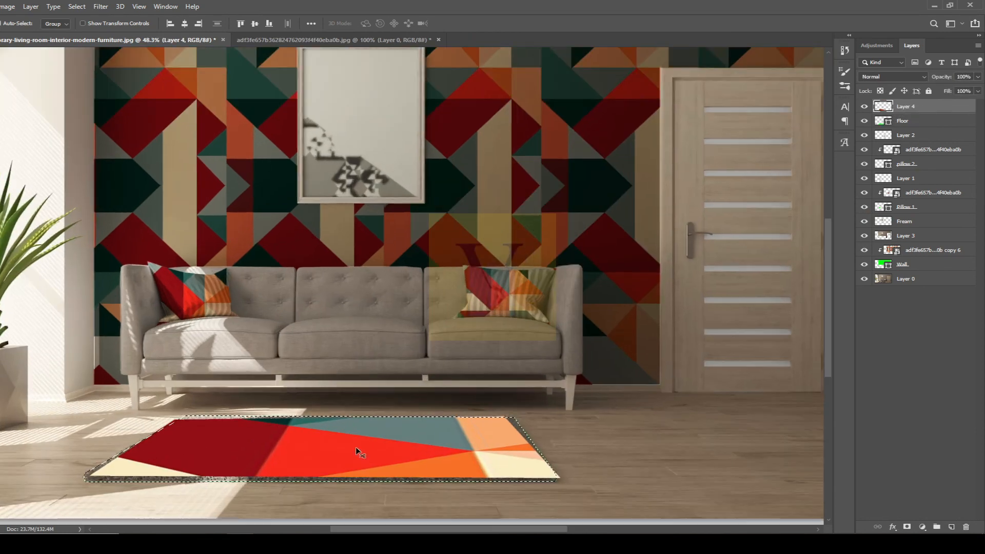
click(913, 280)
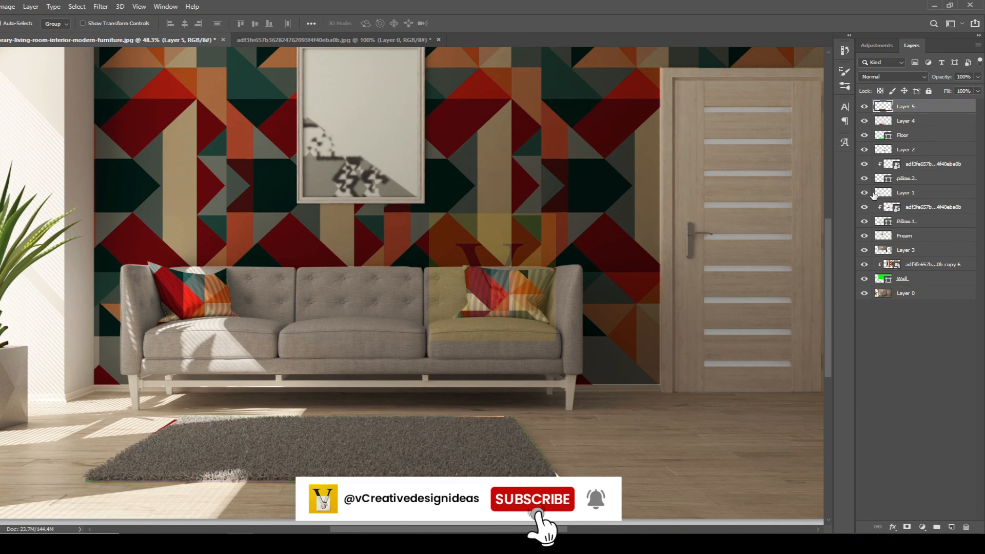
click(864, 106)
Clip the rug pattern layer to the Floor shape as a smart object and stretch it to cover the whole rug
right_click(910, 121)
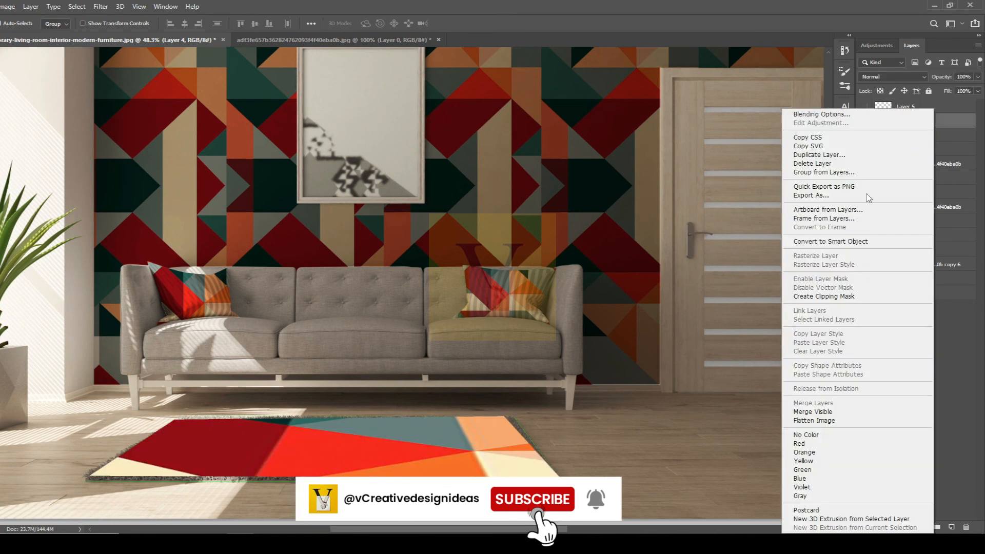
click(841, 244)
key(ctrl+t)
drag(556, 413, 584, 409)
key(Return)
Show the copied rug layer and preview Hard Light as its blending mode over the rug pattern
click(918, 106)
click(864, 107)
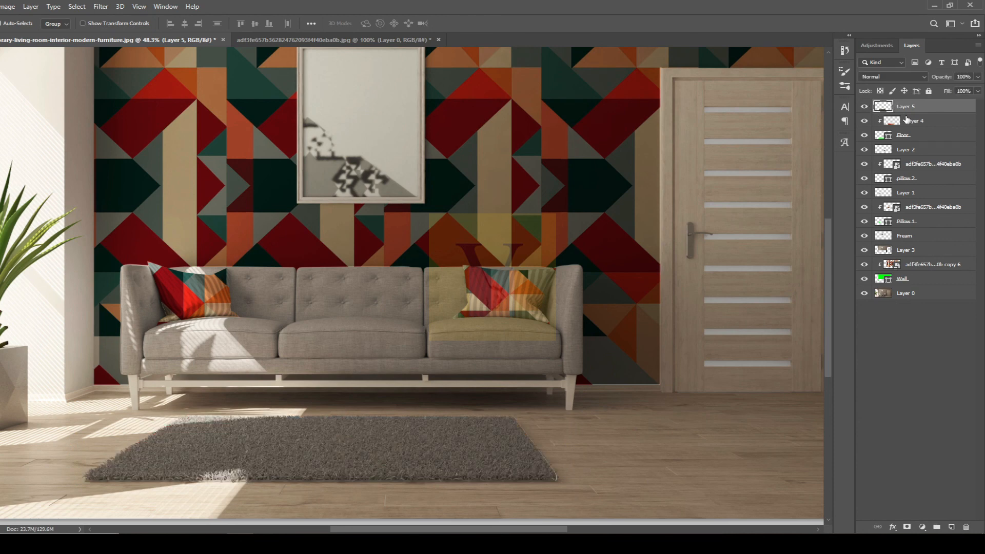
click(892, 77)
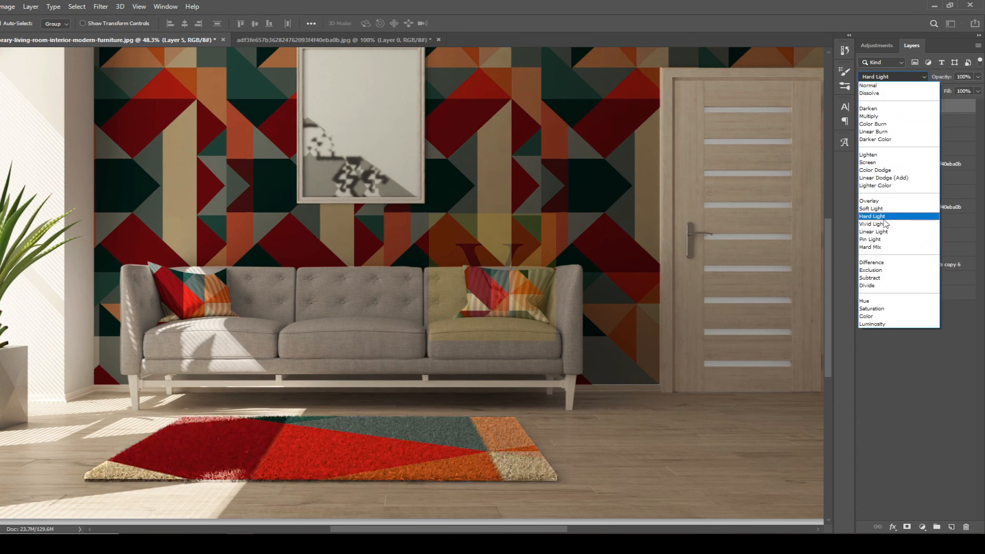